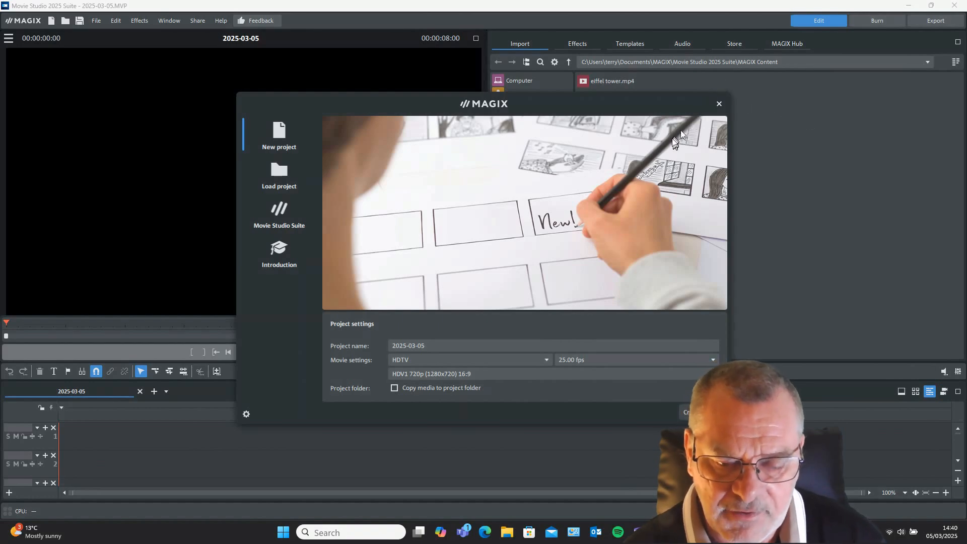
Create the new project with the default settings and open the Davinci folder on the Desktop in the media browser
{"action": "left_click", "coordinate": [686, 409]}
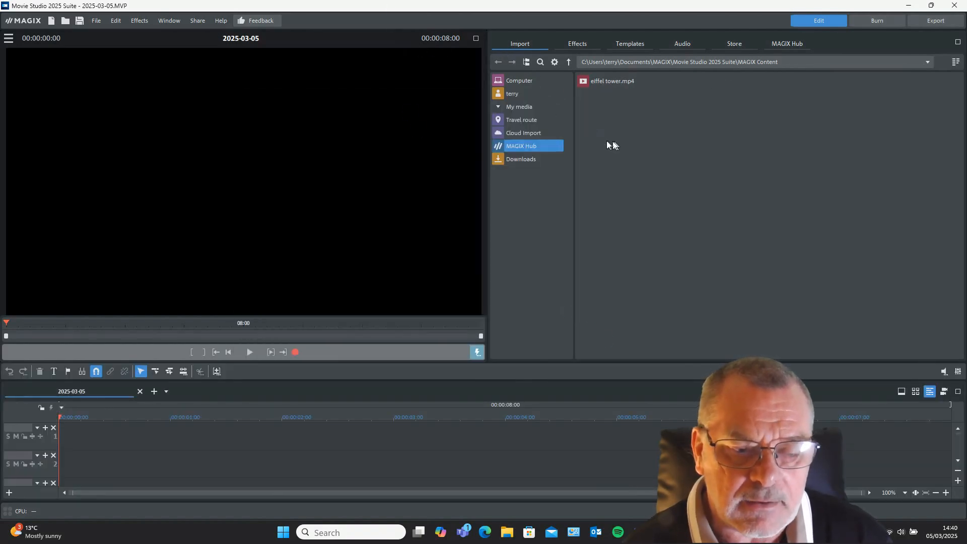
{"action": "left_click", "coordinate": [527, 98]}
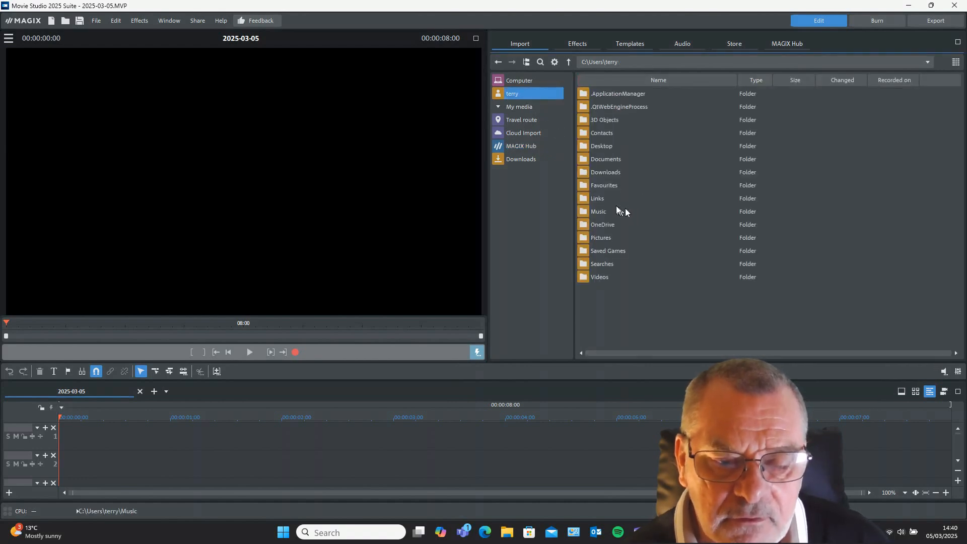
{"action": "double_click", "coordinate": [599, 145]}
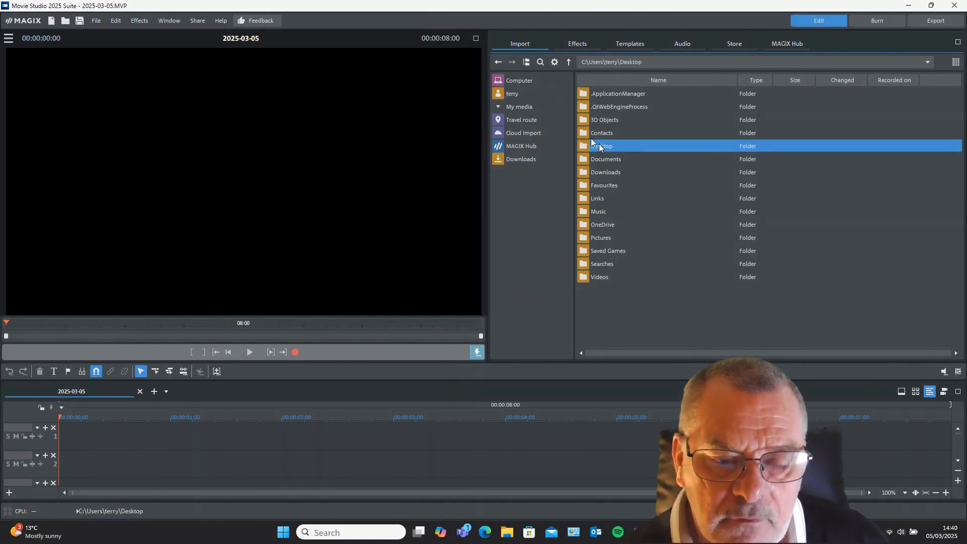
{"action": "double_click", "coordinate": [603, 94]}
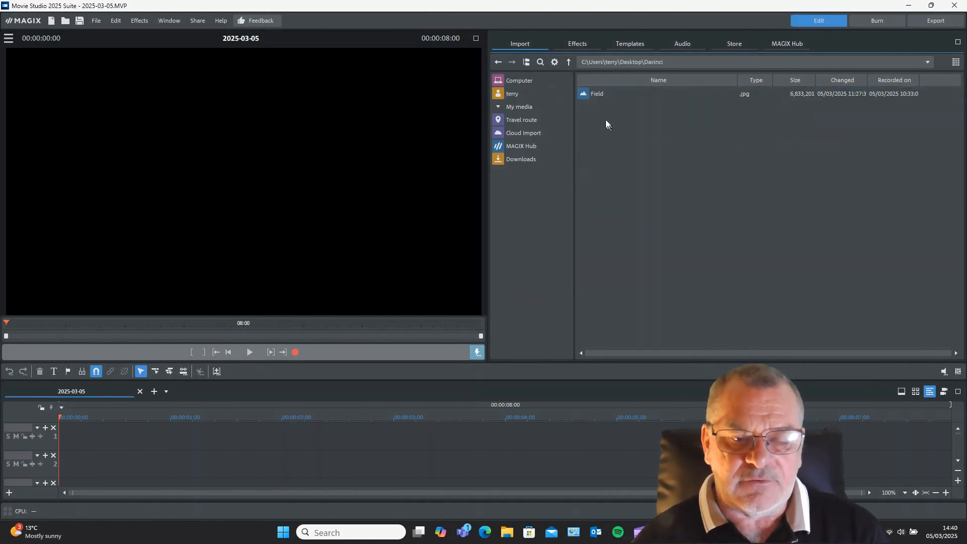
Preview Field.jpg and place it at the start of track 1
{"action": "left_click", "coordinate": [596, 95]}
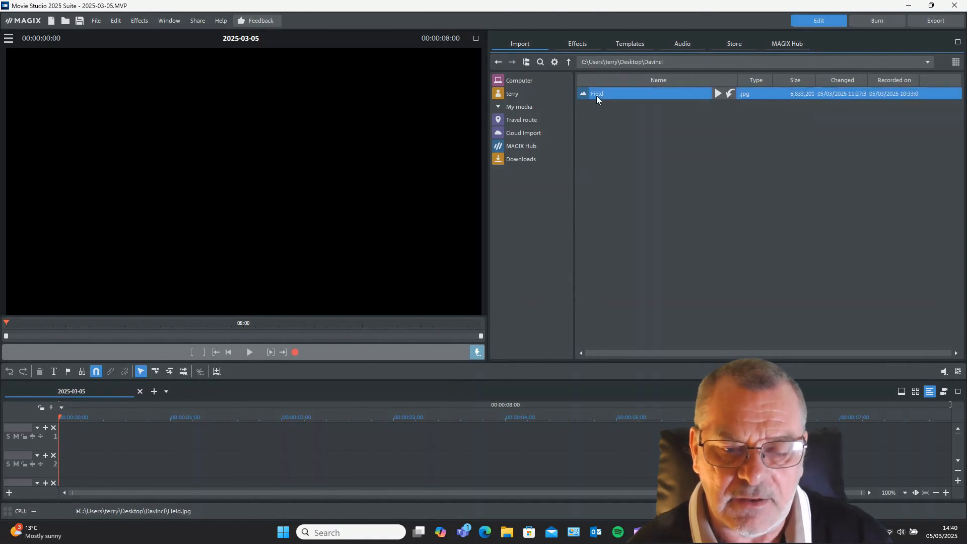
{"action": "left_click", "coordinate": [717, 94]}
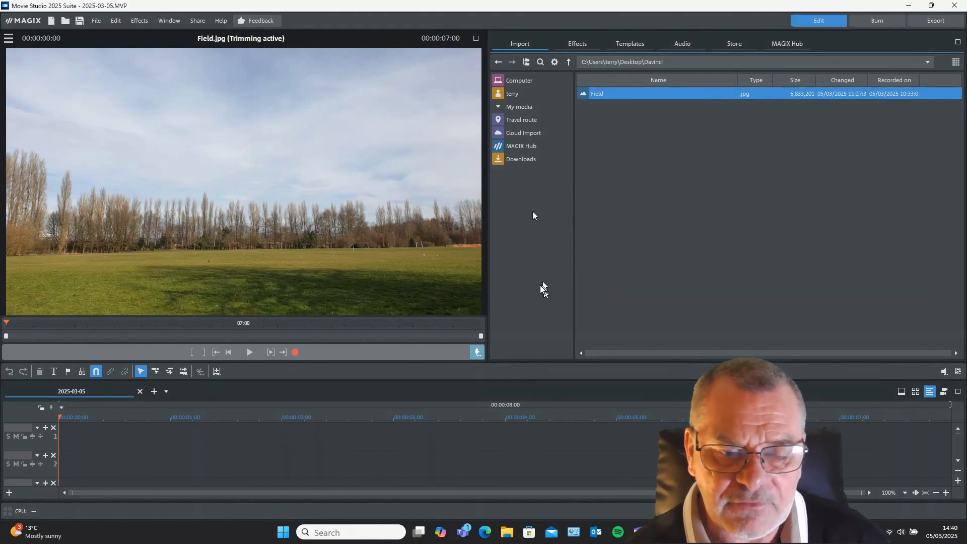
{"action": "left_click_drag", "start_coordinate": [608, 92], "coordinate": [66, 421]}
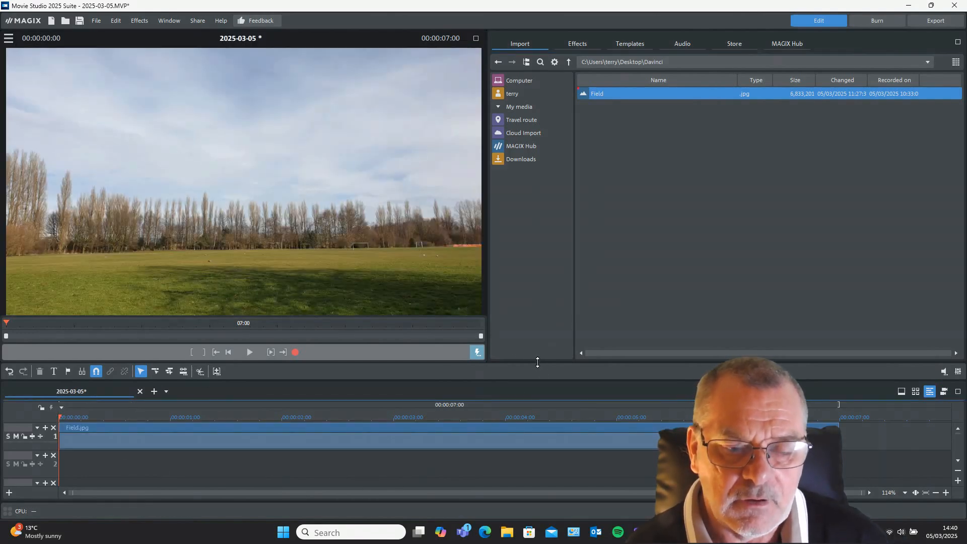
Place eiffel tower.mp4 from the MAGIX Hub folder at the start of track 2 and adjust the movie settings to match the video
{"action": "left_click_drag", "start_coordinate": [537, 362], "coordinate": [529, 314]}
{"action": "left_click", "coordinate": [531, 150]}
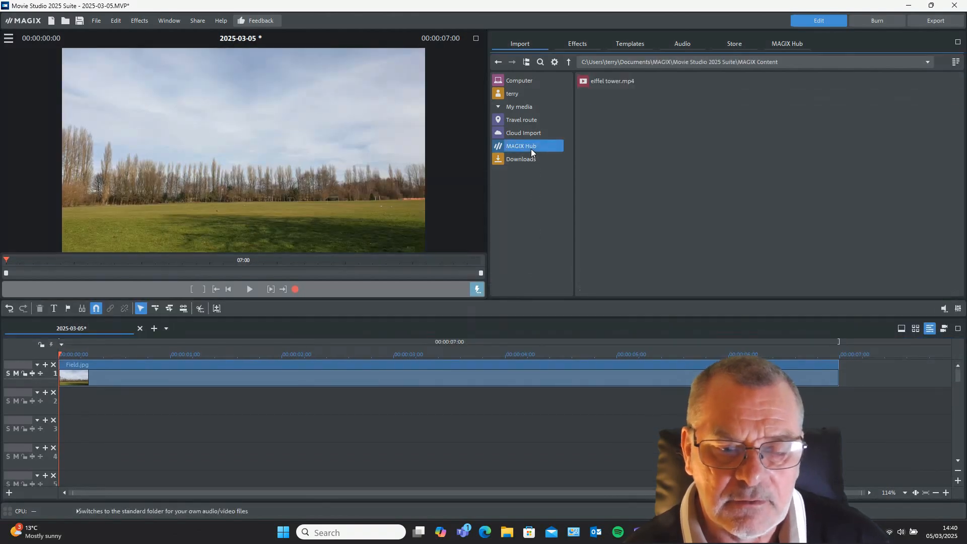
{"action": "mouse_move", "coordinate": [626, 85]}
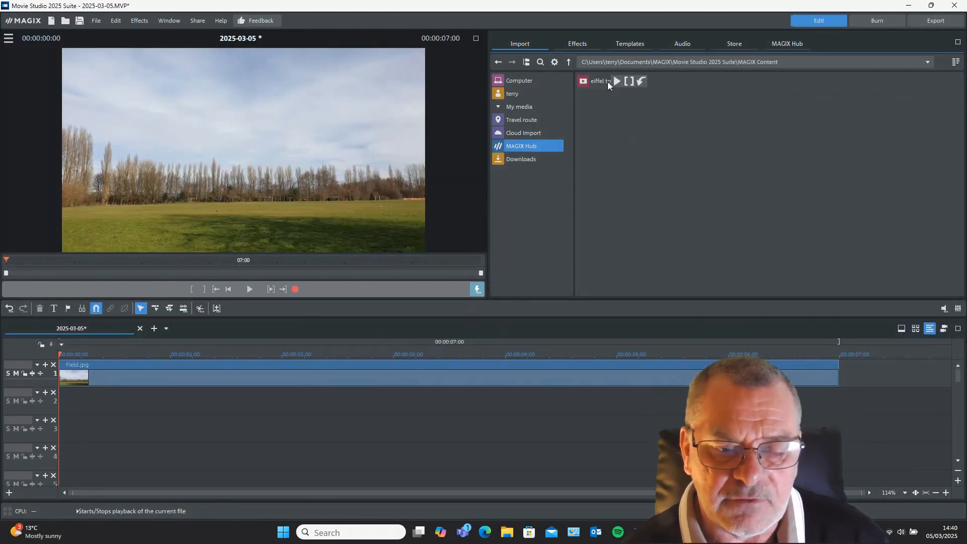
{"action": "left_click", "coordinate": [619, 81]}
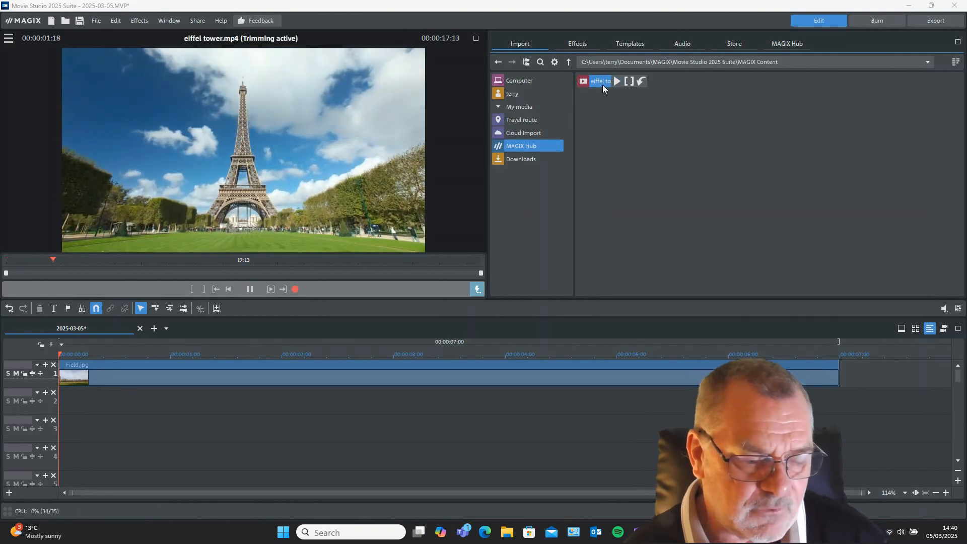
{"action": "left_click_drag", "start_coordinate": [528, 271], "coordinate": [72, 406]}
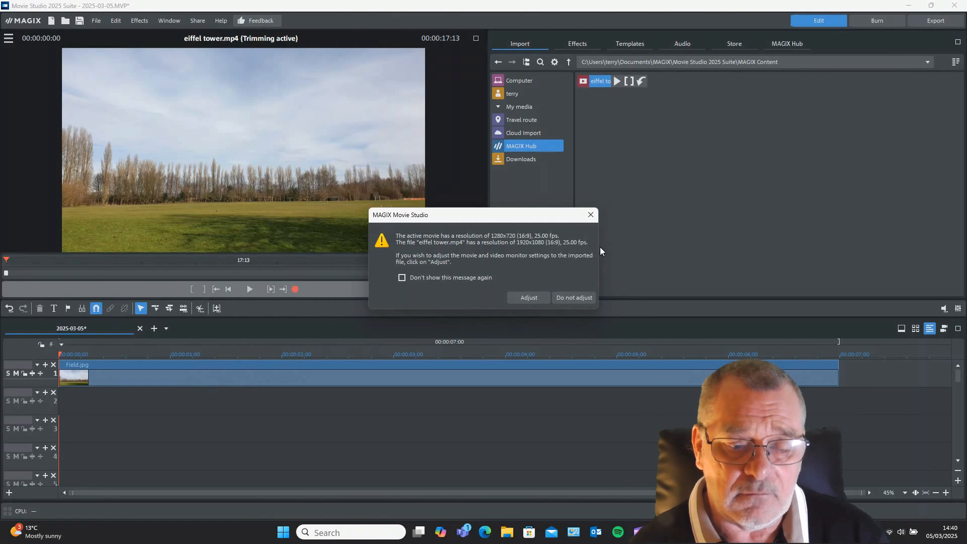
{"action": "left_click", "coordinate": [519, 298]}
Scrub through the opening seconds of the timeline and return the playhead to the start
{"action": "left_click", "coordinate": [339, 334]}
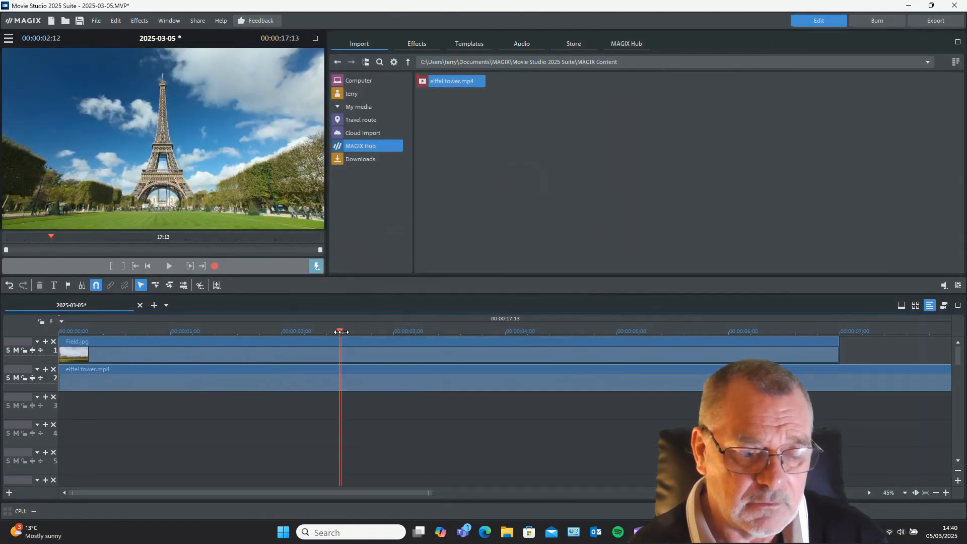
{"action": "left_click_drag", "start_coordinate": [340, 334], "coordinate": [183, 336]}
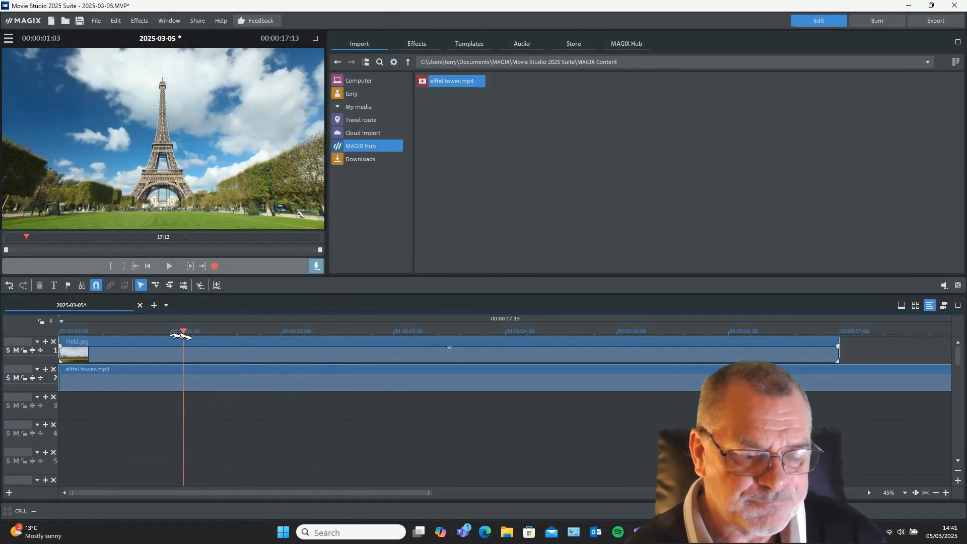
{"action": "left_click_drag", "start_coordinate": [183, 333], "coordinate": [59, 333]}
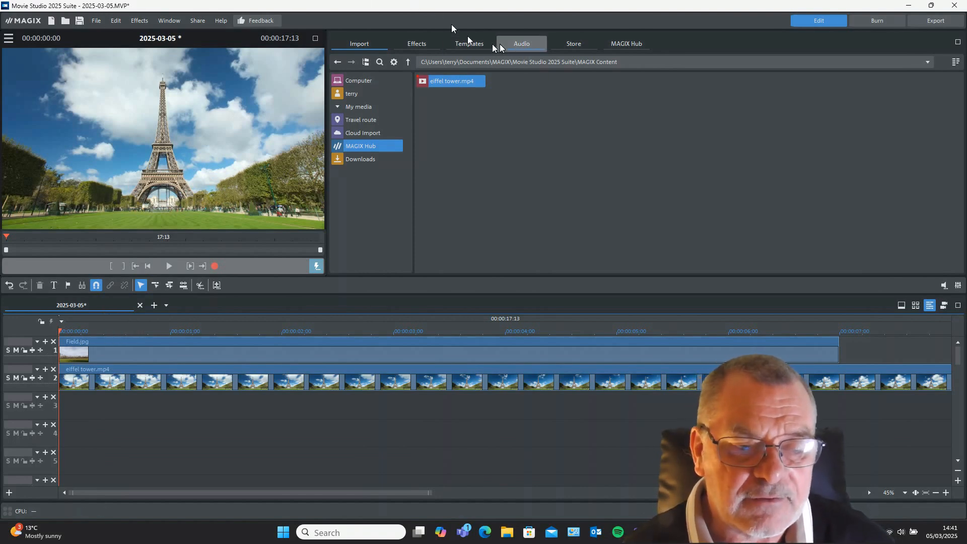
Search the effects for "chroma" and apply Chroma Key Pro to the eiffel tower.mp4 clip on track 2
{"action": "left_click", "coordinate": [417, 44]}
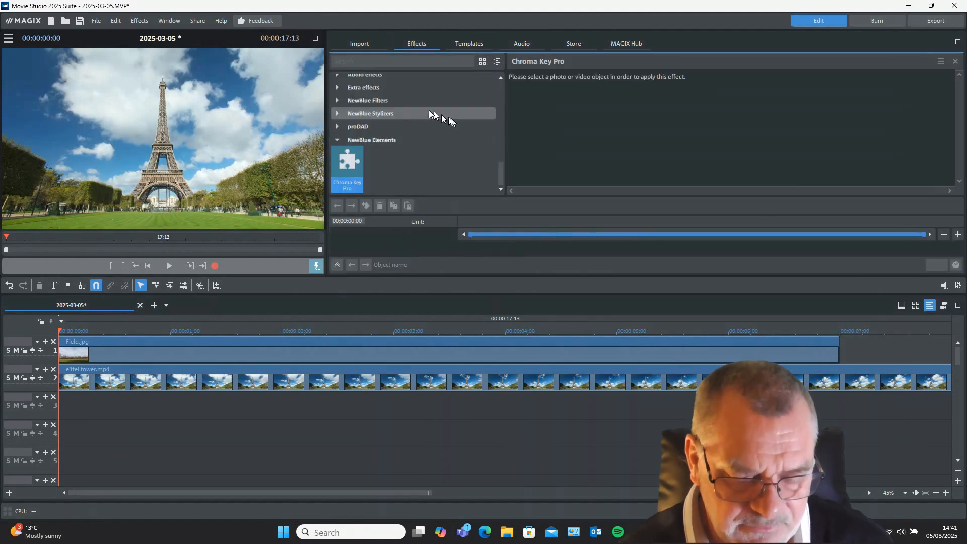
{"action": "left_click", "coordinate": [400, 62]}
{"action": "type", "text": "c"}
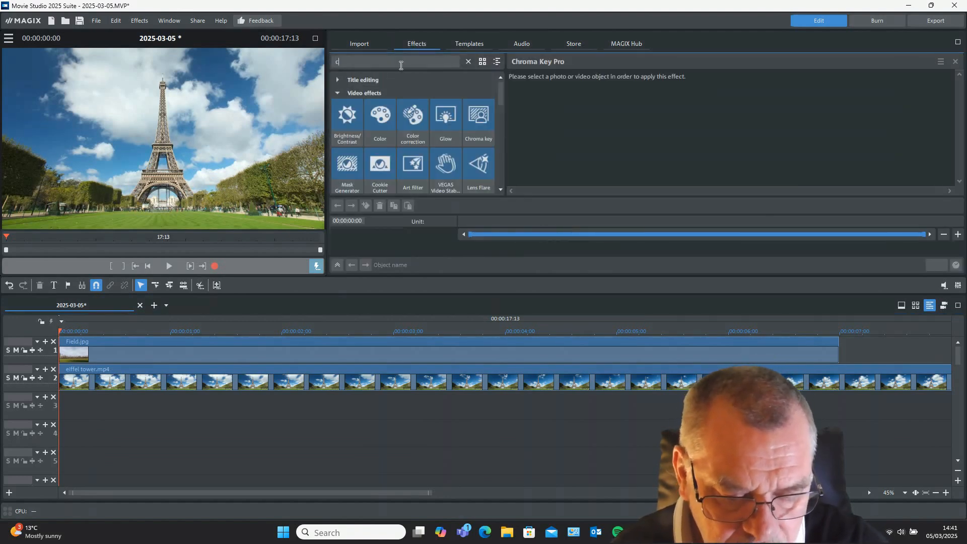
{"action": "type", "text": "hr"}
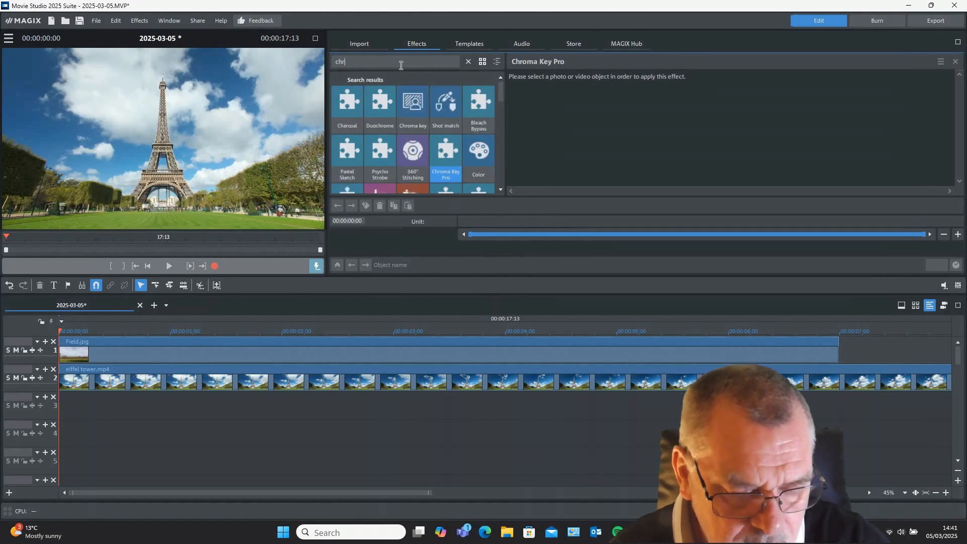
{"action": "type", "text": "oma"}
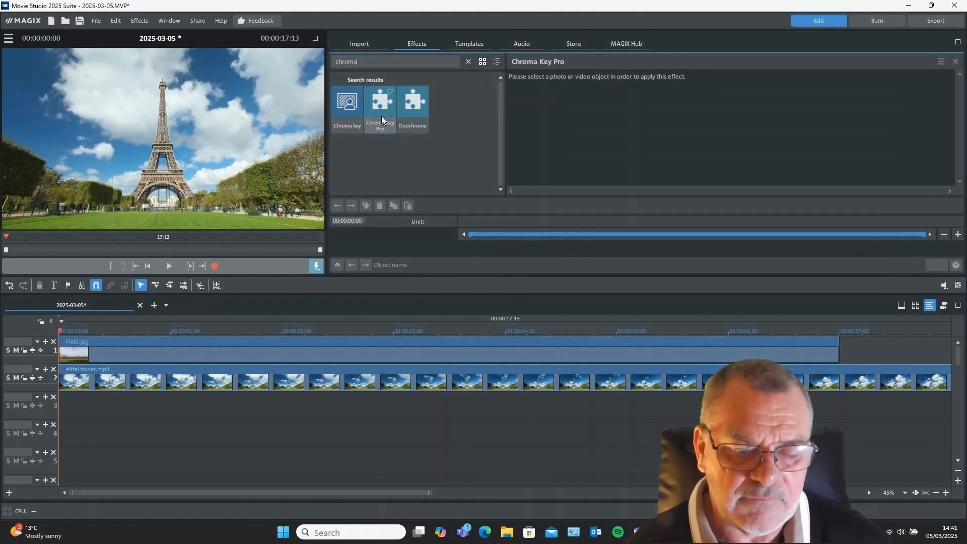
{"action": "left_click_drag", "start_coordinate": [382, 112], "coordinate": [494, 373]}
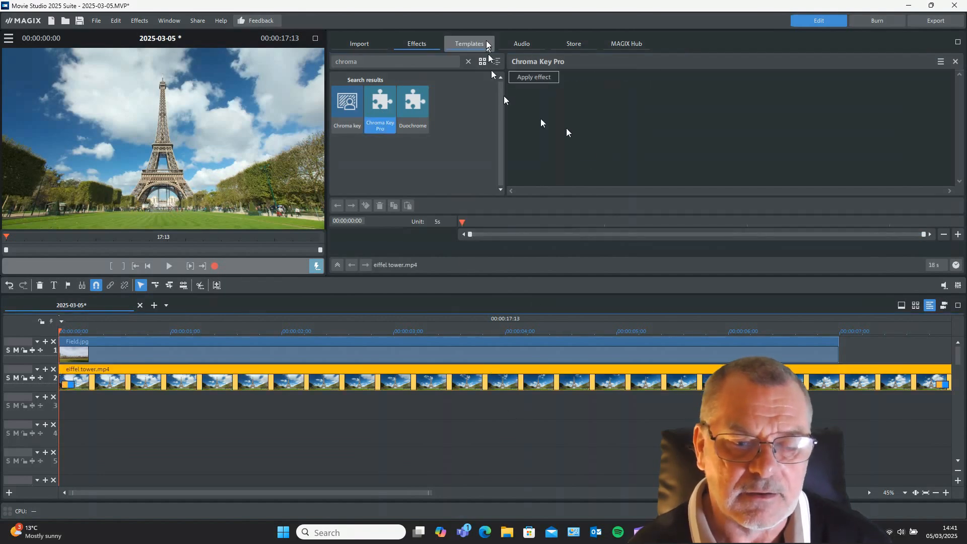
{"action": "left_click", "coordinate": [516, 78]}
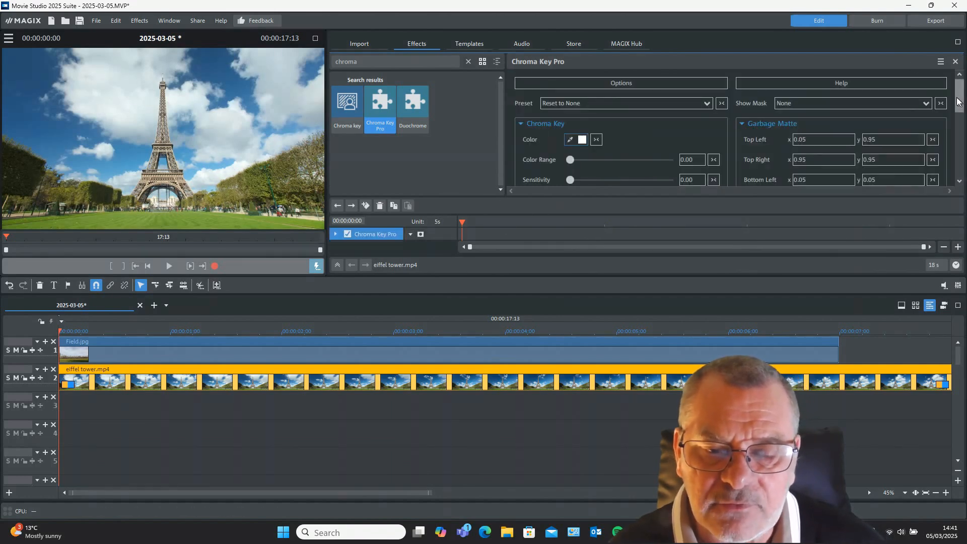
Enable the Garbage Matte in the Chroma Key Pro settings
{"action": "left_click_drag", "start_coordinate": [956, 101], "coordinate": [950, 114]}
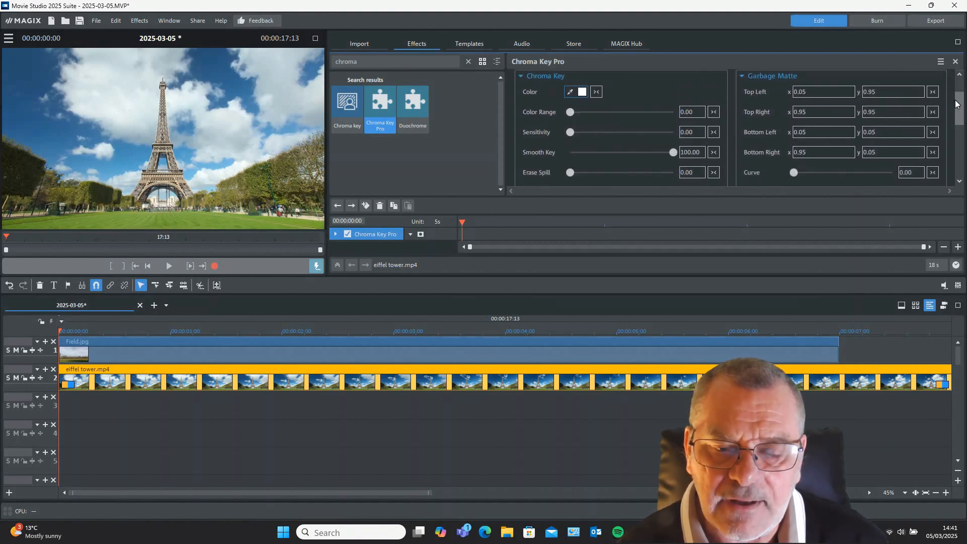
{"action": "left_click_drag", "start_coordinate": [958, 106], "coordinate": [957, 122]}
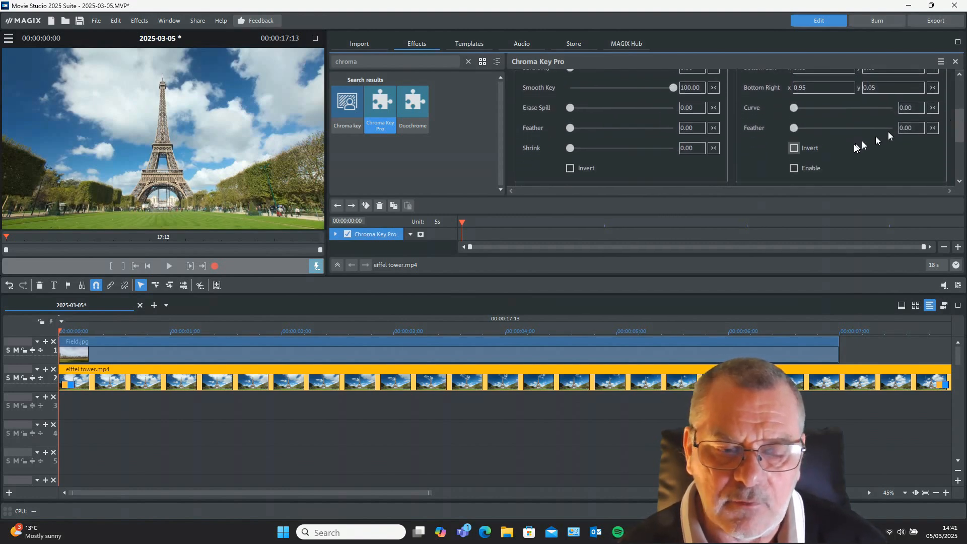
{"action": "left_click", "coordinate": [795, 168]}
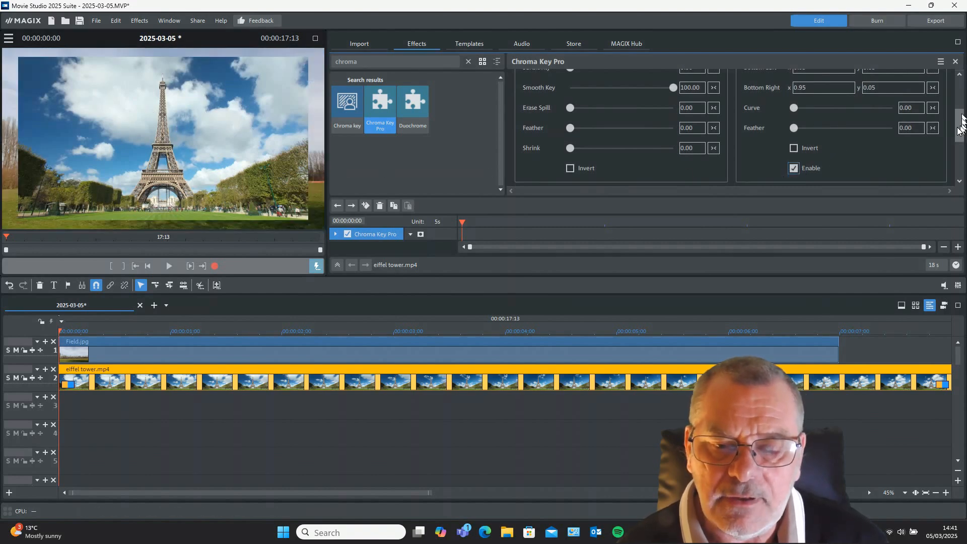
Set the Garbage Matte's Top Left x to 0.48 and Top Right x to 0.54
{"action": "left_click_drag", "start_coordinate": [957, 131], "coordinate": [955, 113]}
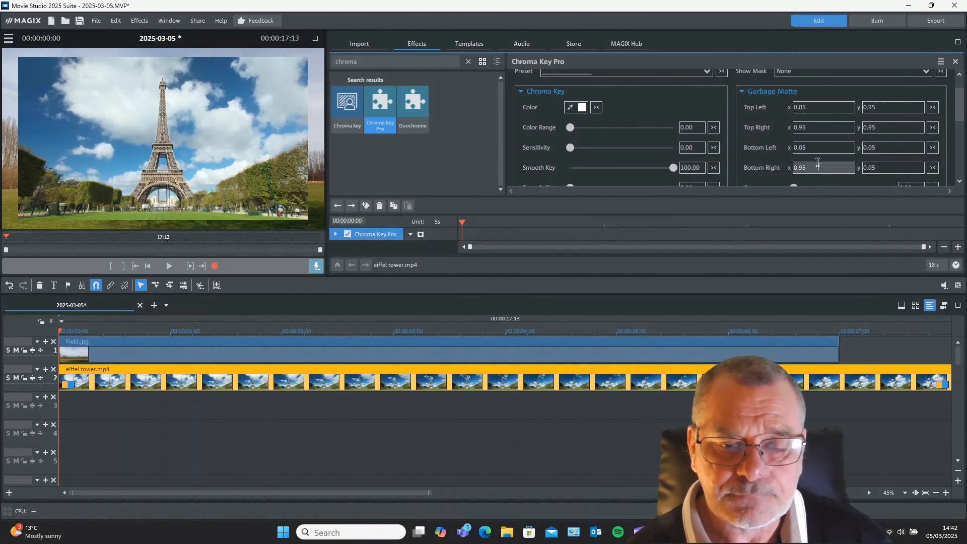
{"action": "left_click", "coordinate": [805, 110]}
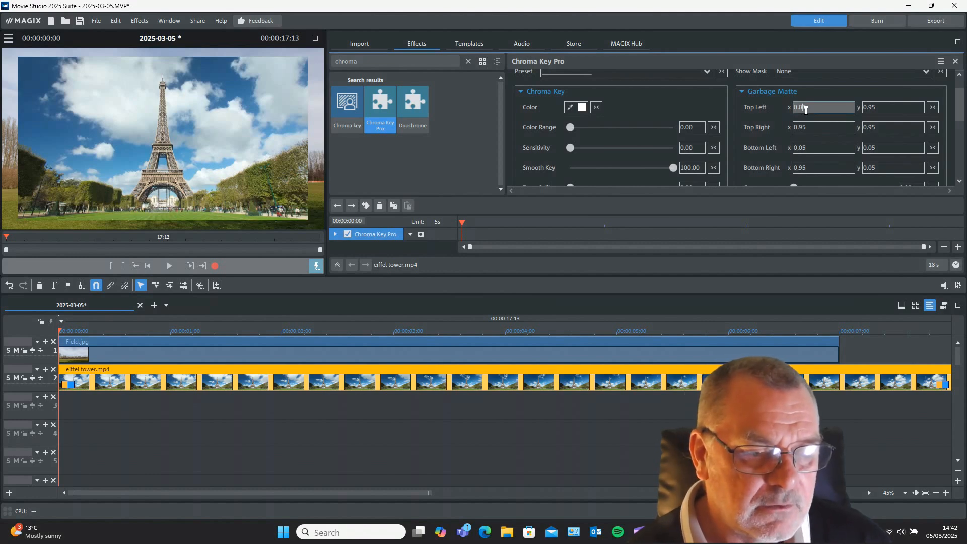
{"action": "left_click_drag", "start_coordinate": [802, 104], "coordinate": [784, 80]}
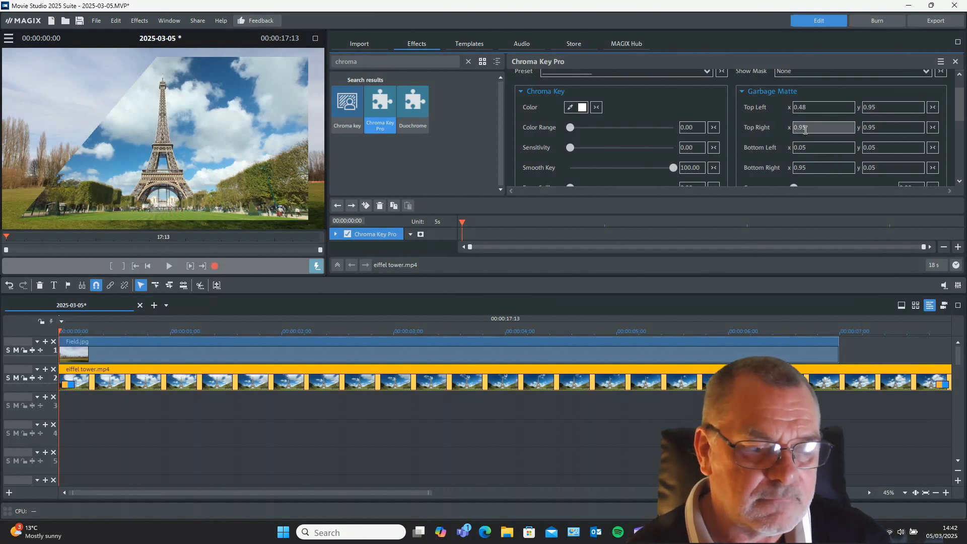
{"action": "left_click_drag", "start_coordinate": [805, 125], "coordinate": [781, 141]}
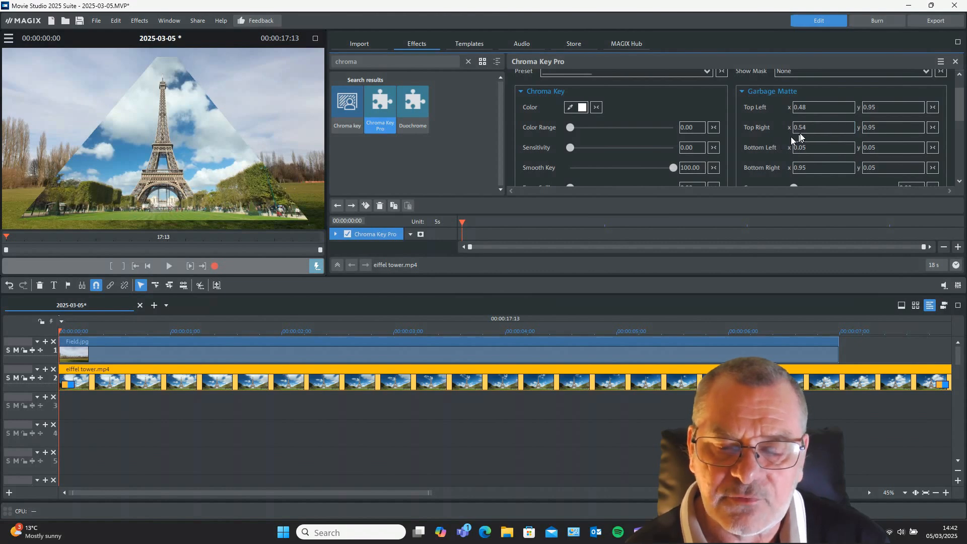
Lower the Garbage Matte's upper corners by setting Top Left y to 0.81 and Top Right y to 0.83
{"action": "left_click", "coordinate": [887, 108]}
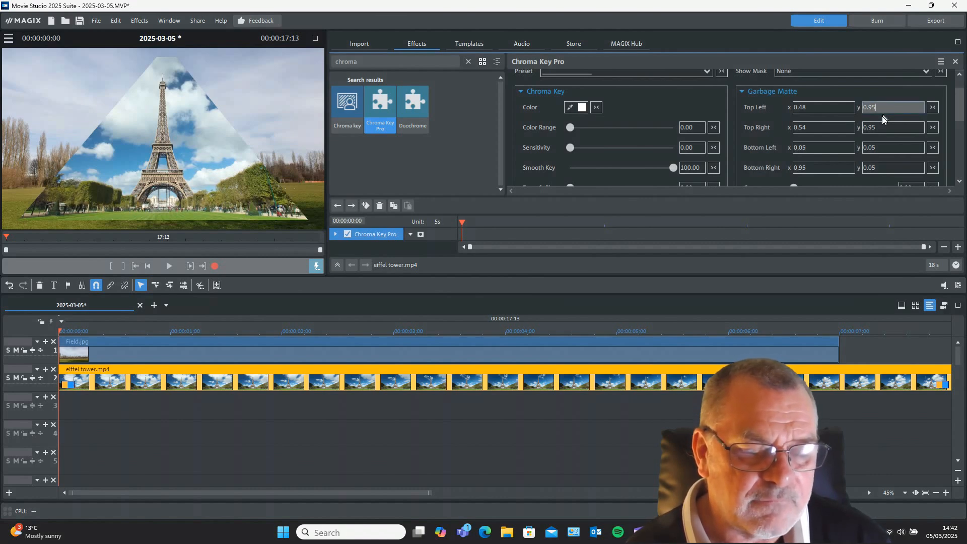
{"action": "scroll", "coordinate": [885, 120], "scroll_direction": "down", "scroll_amount": 15}
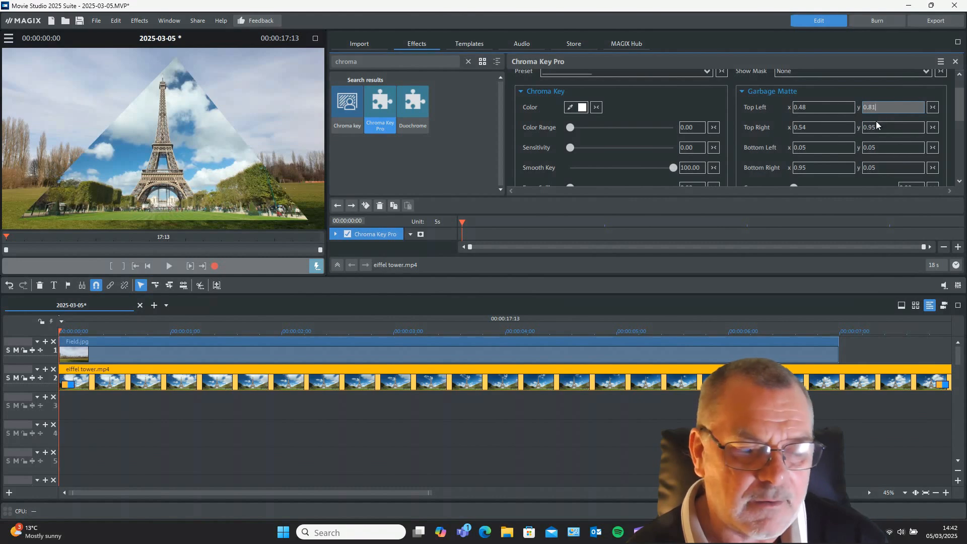
{"action": "left_click", "coordinate": [878, 127]}
{"action": "scroll", "coordinate": [879, 139], "scroll_direction": "down", "scroll_amount": 12}
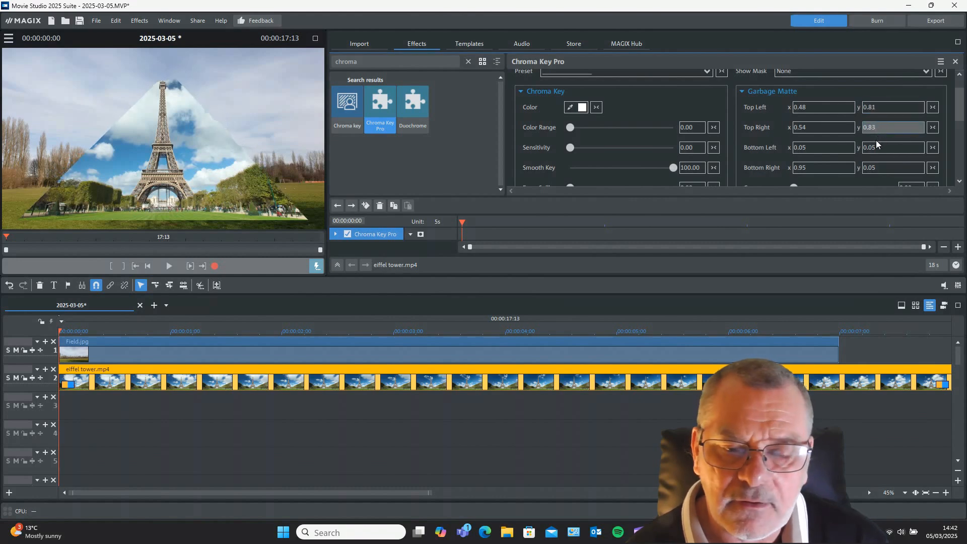
Set the Garbage Matte's Top Left x to 0.46
{"action": "left_click", "coordinate": [838, 113]}
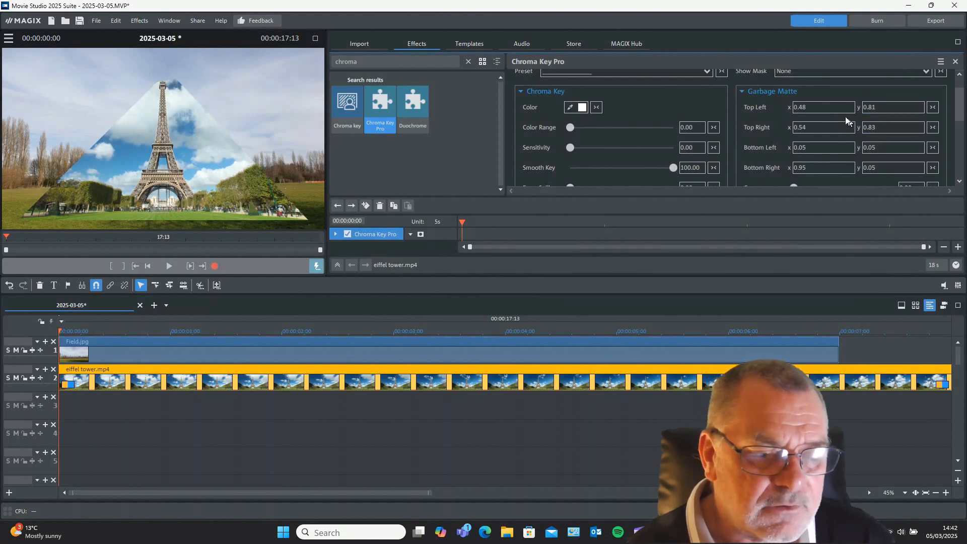
{"action": "left_click", "coordinate": [838, 113]}
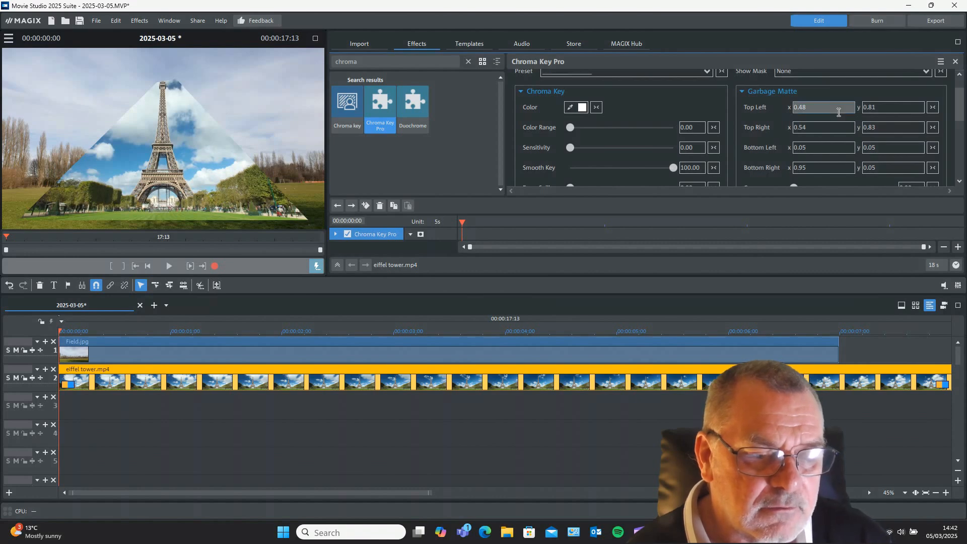
{"action": "scroll", "coordinate": [835, 115], "scroll_direction": "down", "scroll_amount": 2}
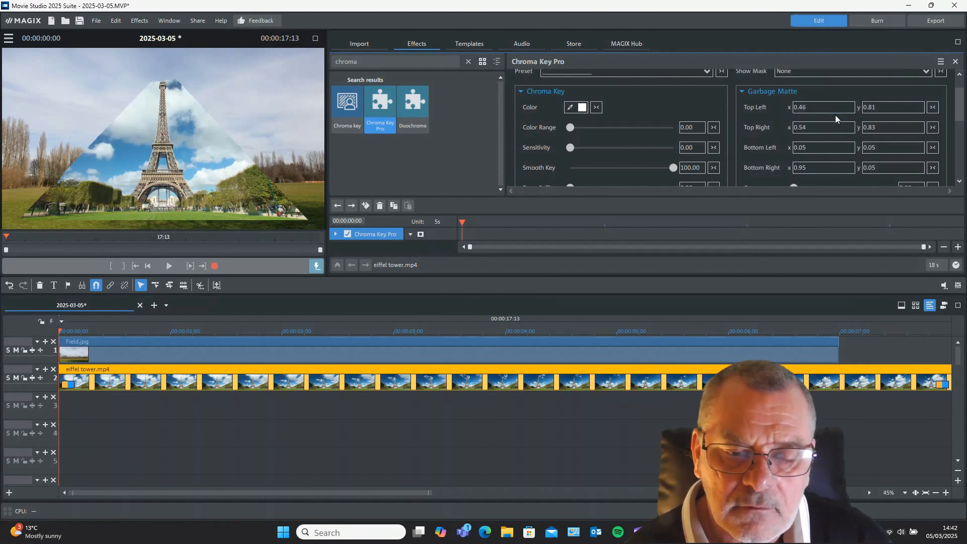
{"action": "left_click", "coordinate": [833, 125]}
{"action": "left_click", "coordinate": [832, 124]}
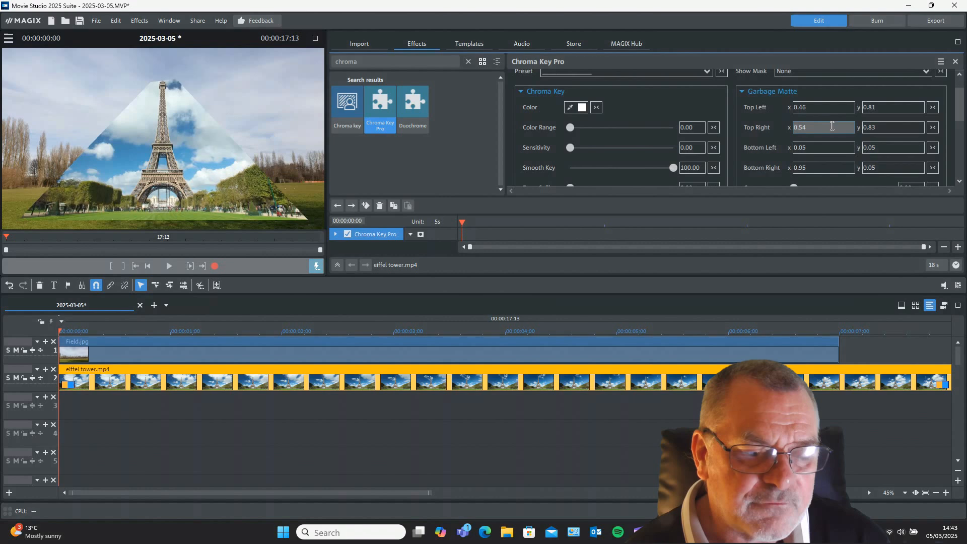
Set the Garbage Matte's Top Left y to 0.84
{"action": "left_click", "coordinate": [874, 112]}
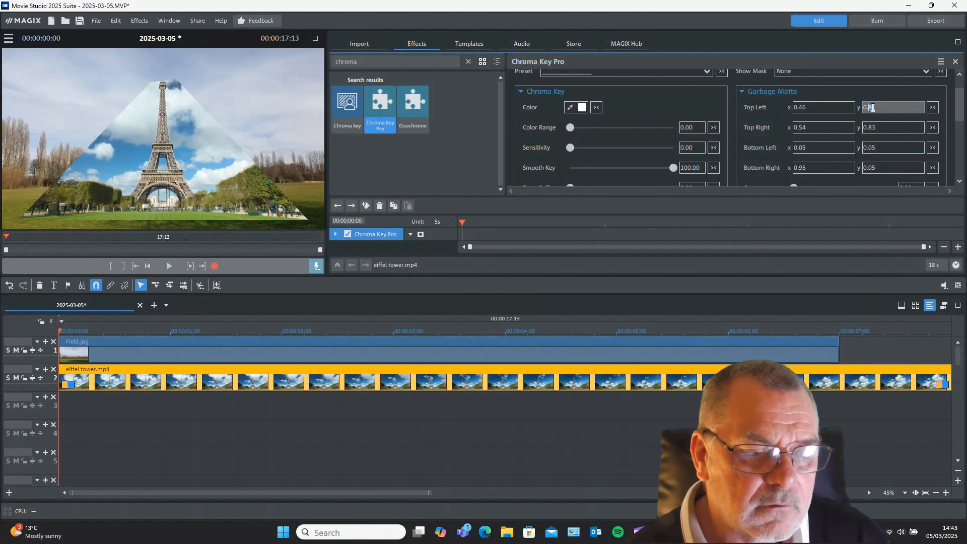
{"action": "type", "text": "84"}
{"action": "type", "text": "0.84"}
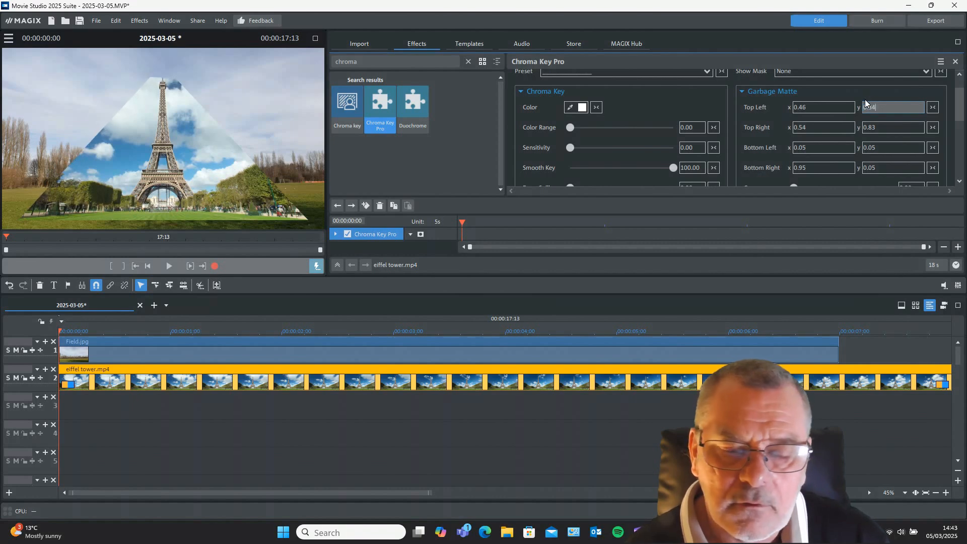
{"action": "key", "text": "Return"}
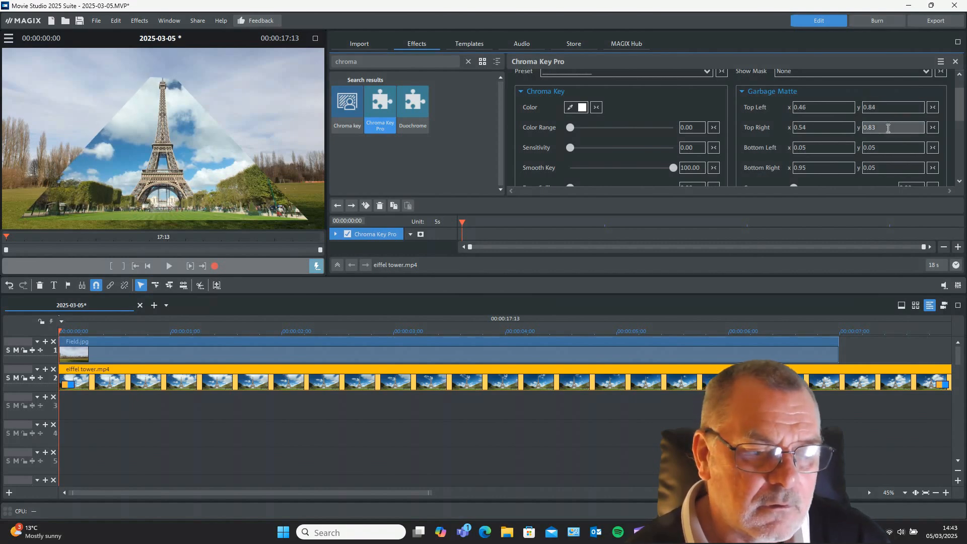
Adjust the Garbage Matte's Top Right y, trying 0.86 and 0.82 before settling on 0.85
{"action": "left_click", "coordinate": [887, 128]}
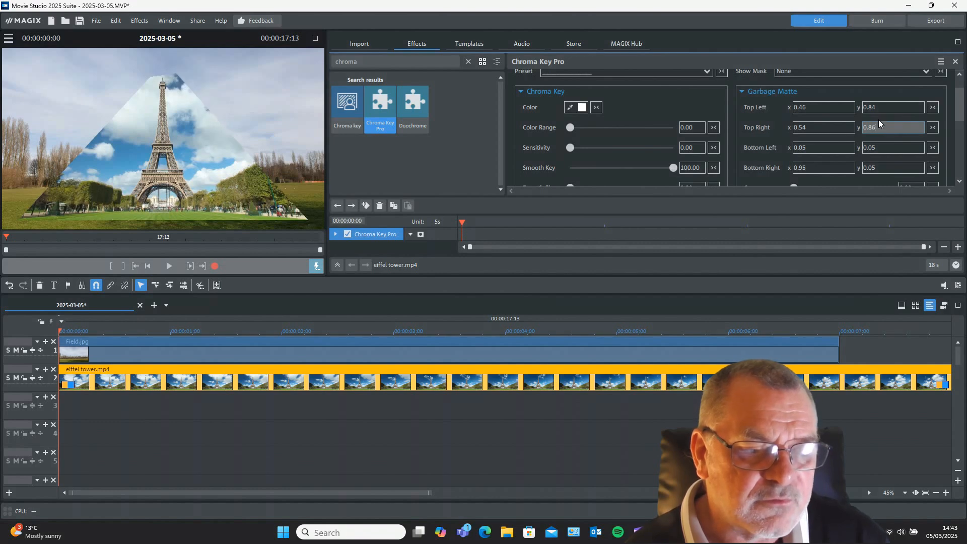
{"action": "key", "text": "BackSpace"}
{"action": "type", "text": "2"}
{"action": "key", "text": "Return"}
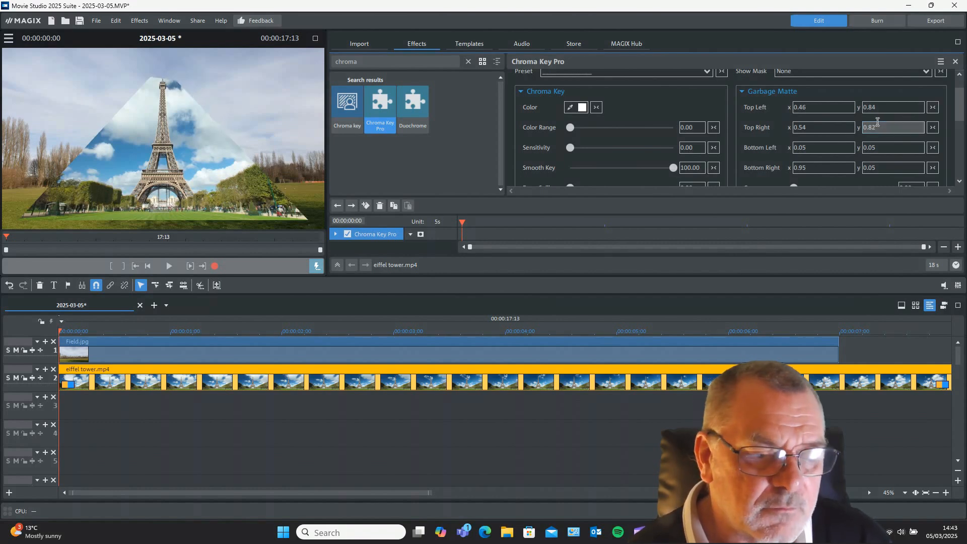
{"action": "left_click", "coordinate": [877, 122]}
{"action": "left_click_drag", "start_coordinate": [876, 122], "coordinate": [874, 120]}
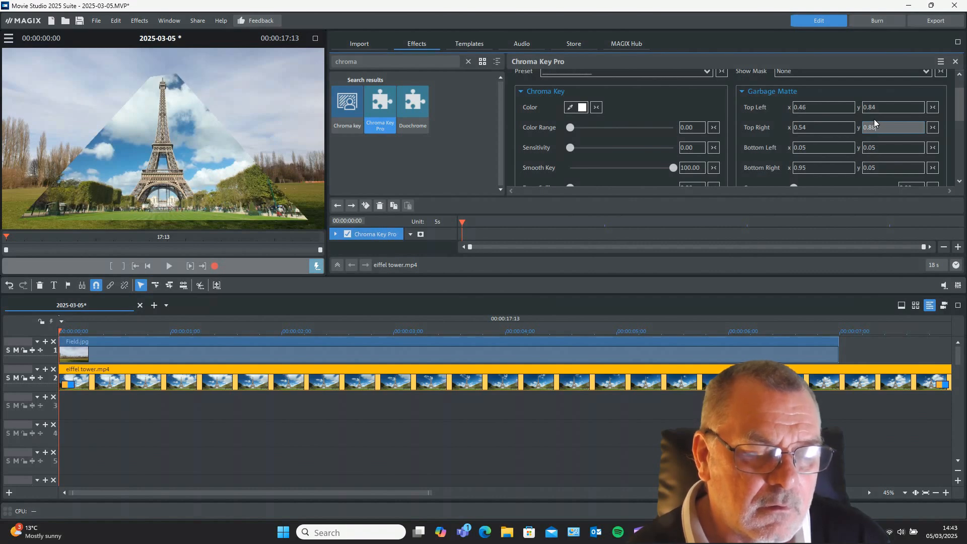
{"action": "key", "text": "Return"}
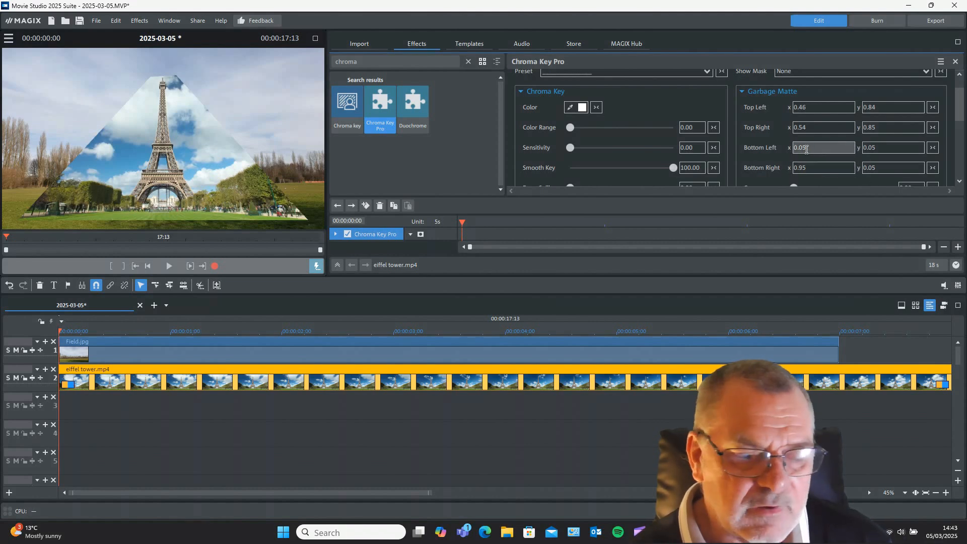
Fit the Garbage Matte's lower corners to the tower: Bottom Left x 0.36, y 0.10 and Bottom Right x 0.65, y 0.09
{"action": "left_click_drag", "start_coordinate": [806, 149], "coordinate": [799, 125]}
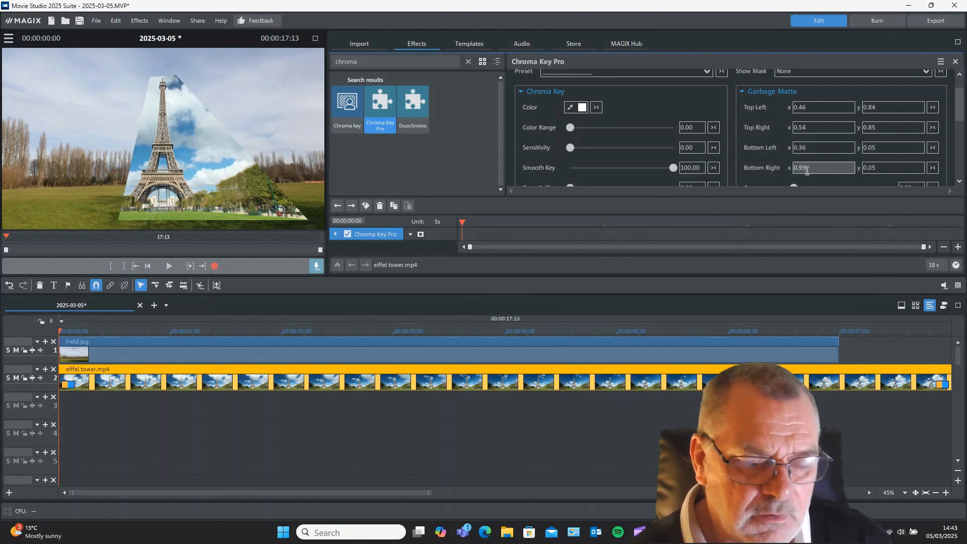
{"action": "left_click_drag", "start_coordinate": [806, 171], "coordinate": [801, 195]}
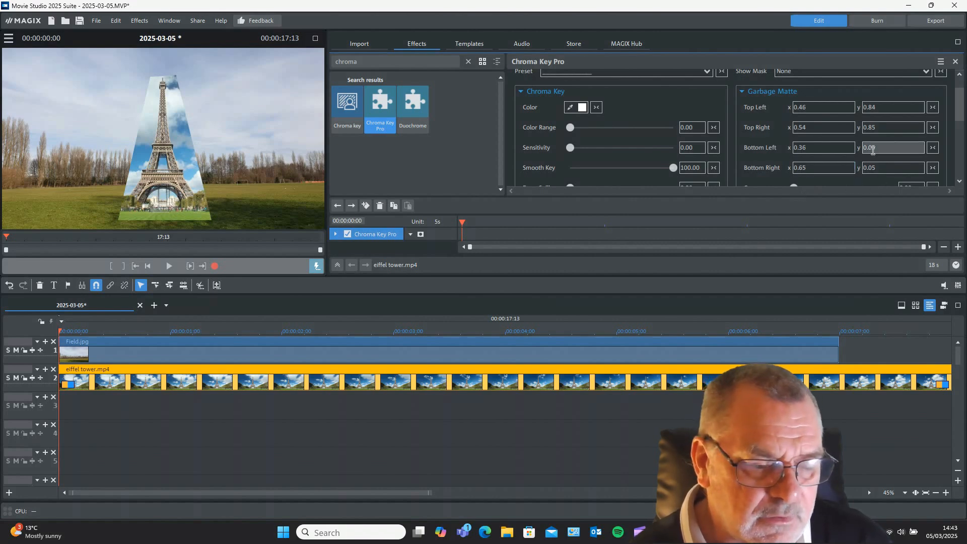
{"action": "left_click_drag", "start_coordinate": [872, 150], "coordinate": [866, 141]}
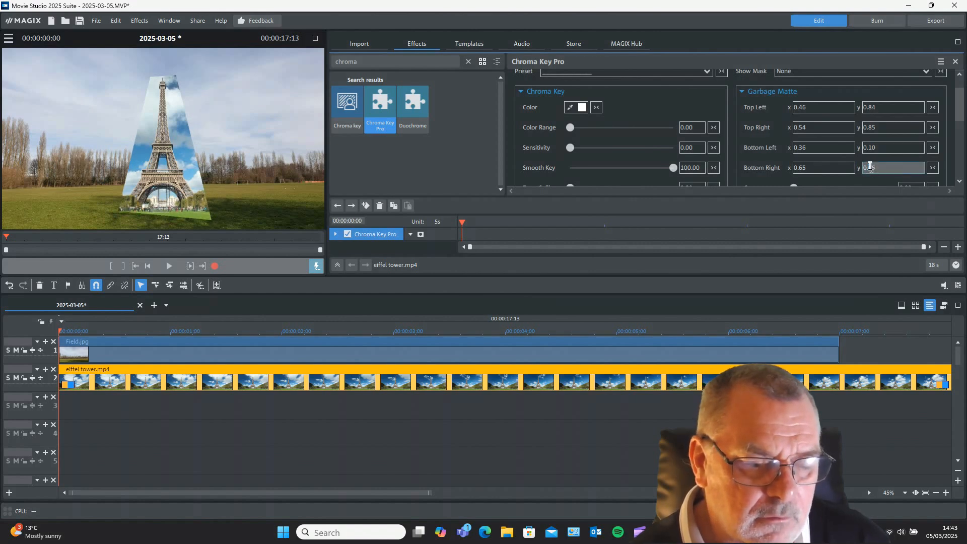
{"action": "left_click_drag", "start_coordinate": [865, 165], "coordinate": [857, 161]}
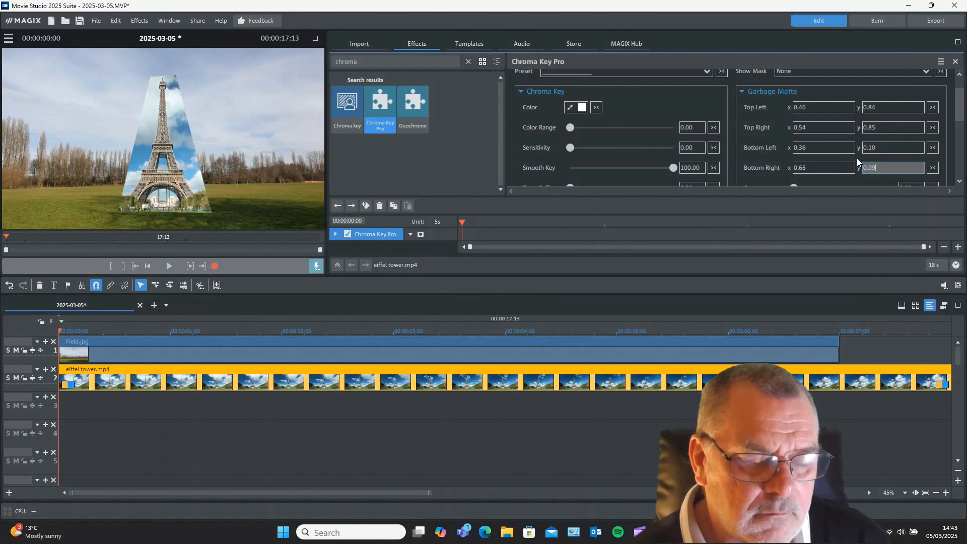
{"action": "key", "text": "Return"}
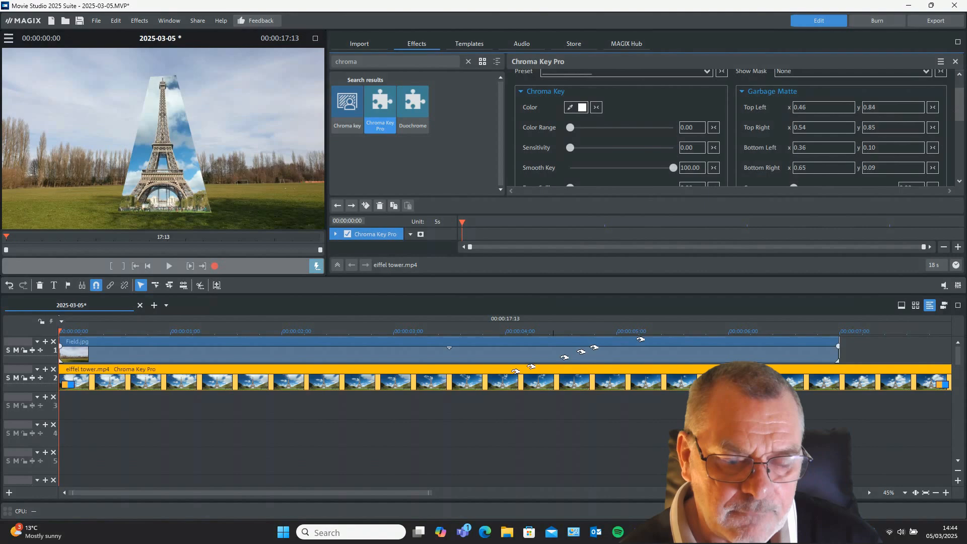
Enlarge the preview and effect settings areas and set the Garbage Matte's Feather to 100
{"action": "left_click_drag", "start_coordinate": [421, 276], "coordinate": [420, 373]}
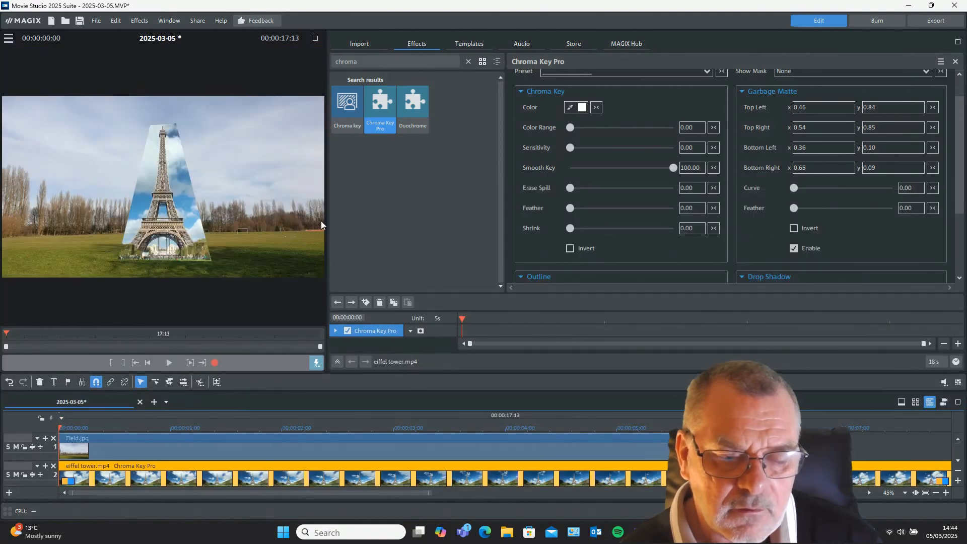
{"action": "left_click_drag", "start_coordinate": [327, 220], "coordinate": [493, 211]}
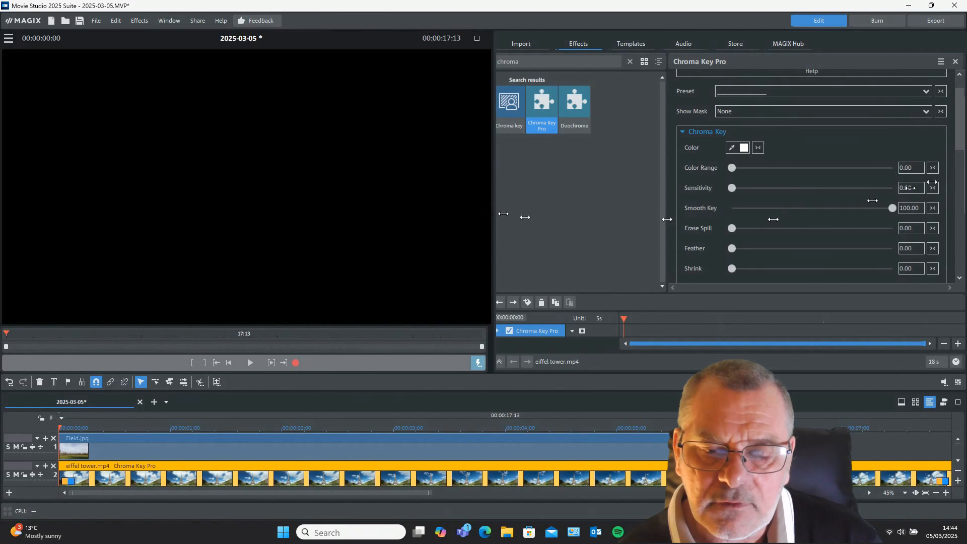
{"action": "left_click_drag", "start_coordinate": [959, 145], "coordinate": [962, 213]}
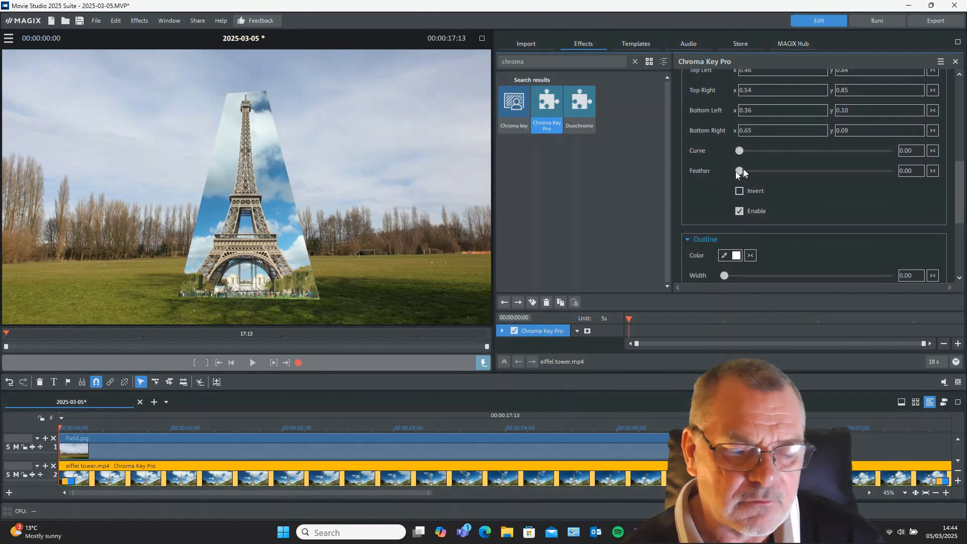
{"action": "left_click_drag", "start_coordinate": [739, 170], "coordinate": [900, 146]}
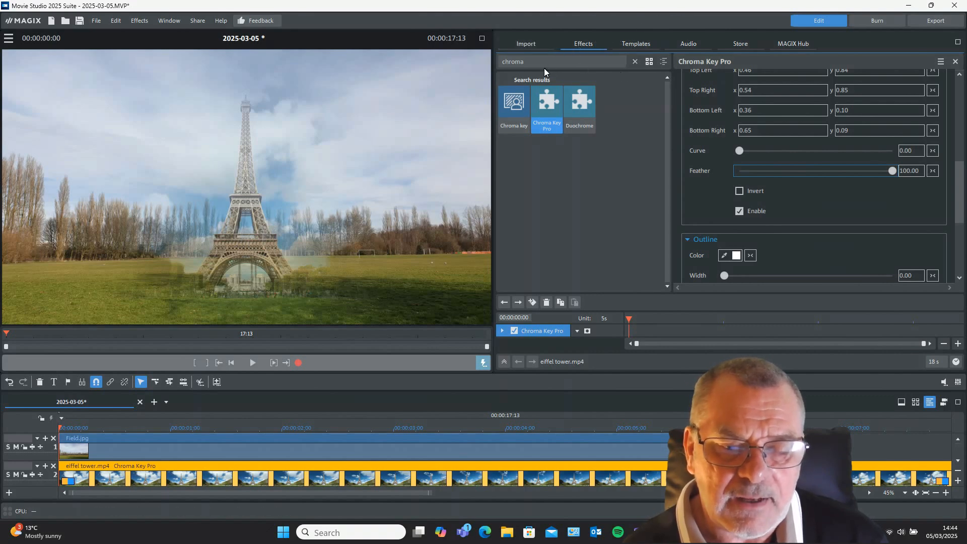
Apply Size/Position/Rotation to the tower clip, scaling it to about 1556 × 875 px and moving it to about 24 px horizontal, 61 px vertical
{"action": "left_click", "coordinate": [635, 63]}
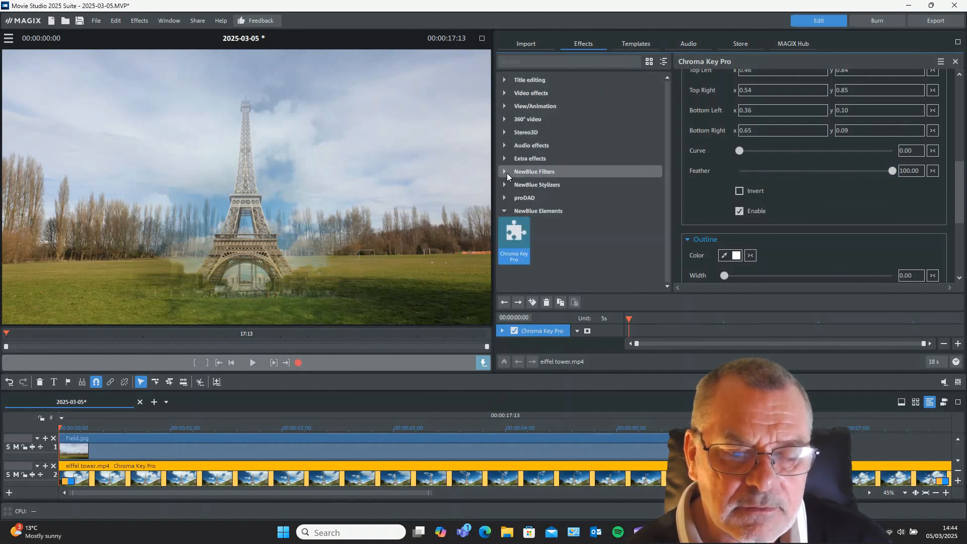
{"action": "left_click", "coordinate": [504, 108]}
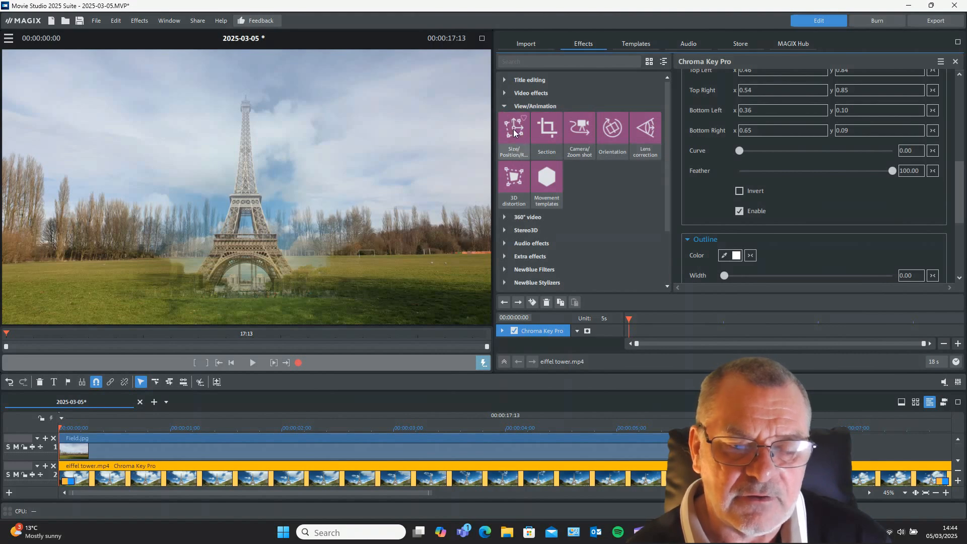
{"action": "left_click", "coordinate": [514, 132]}
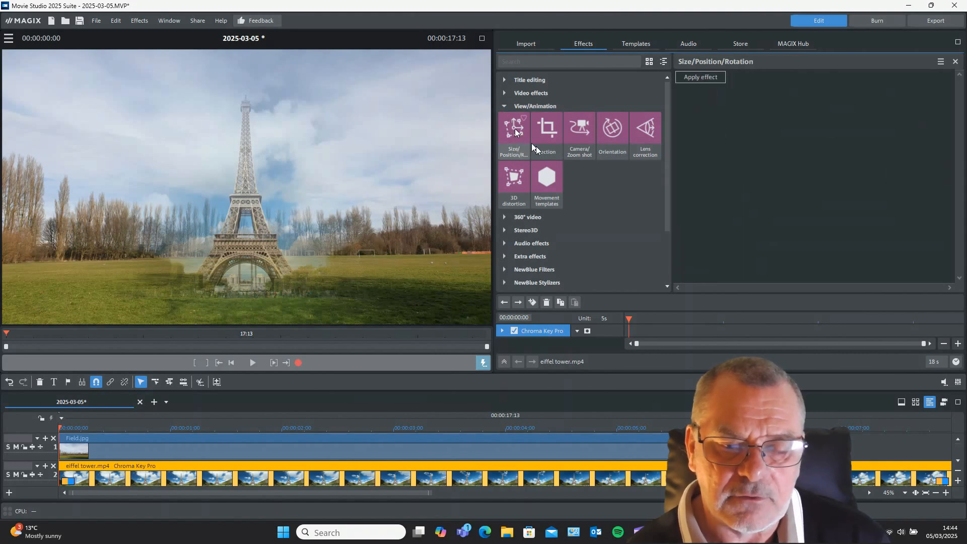
{"action": "left_click", "coordinate": [694, 79]}
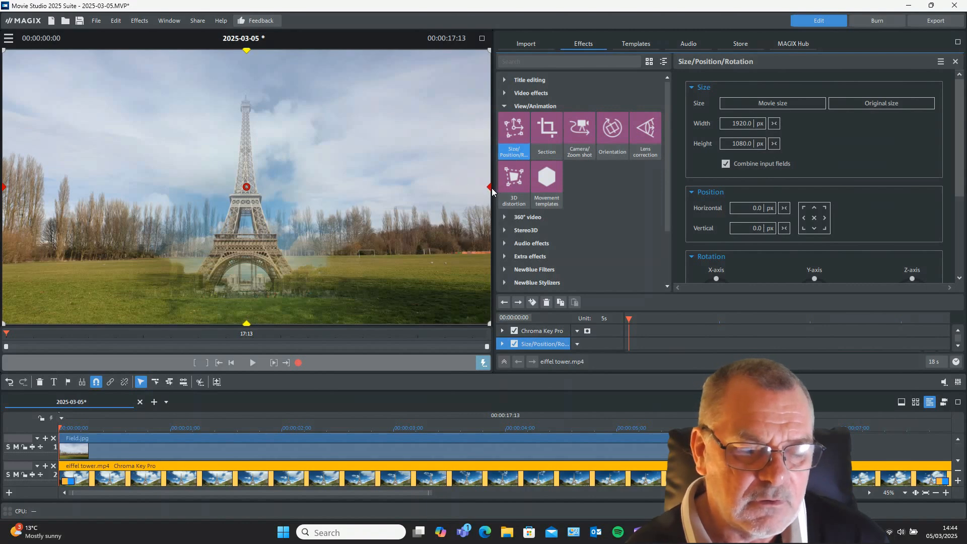
{"action": "left_click_drag", "start_coordinate": [489, 187], "coordinate": [444, 186]}
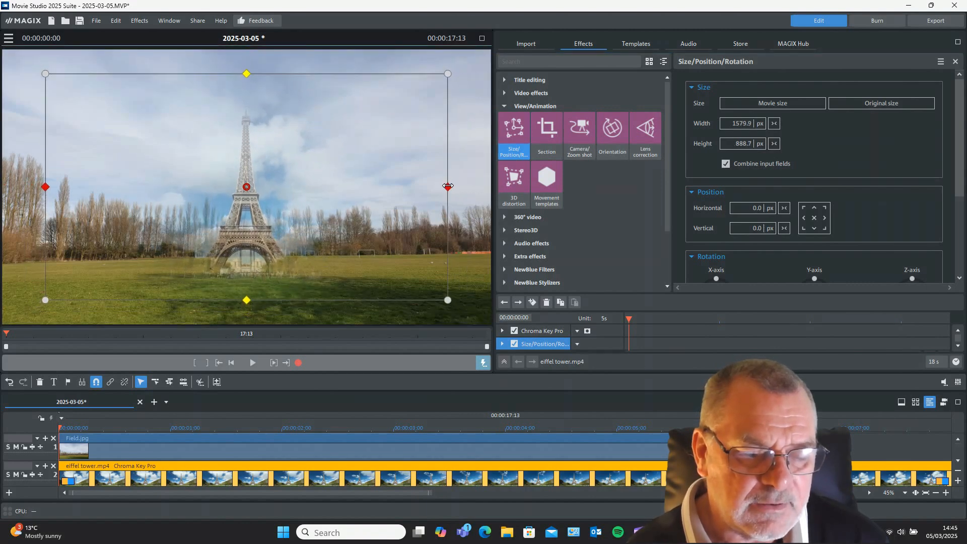
{"action": "left_click_drag", "start_coordinate": [282, 241], "coordinate": [288, 225]}
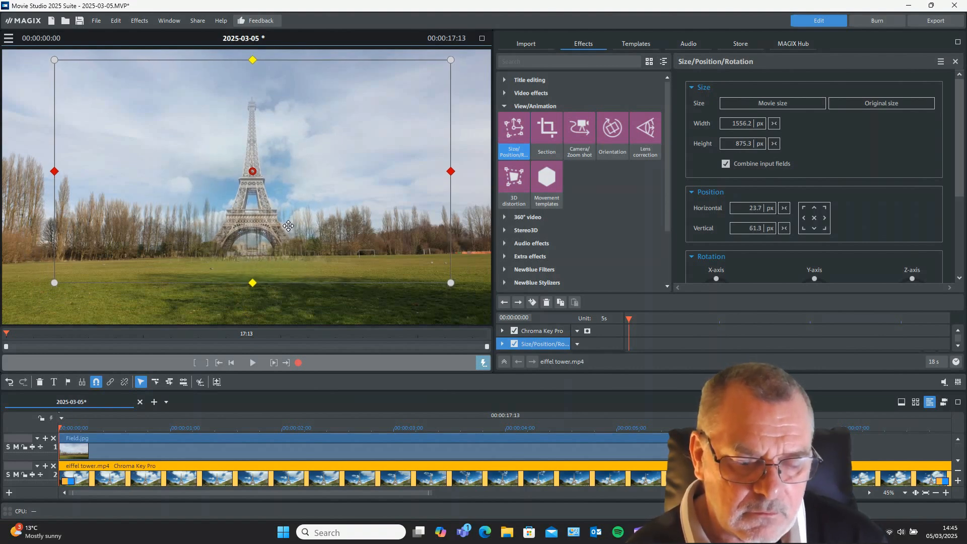
Apply the AI Sharpen effect to the Field.jpg clip and to the eiffel tower.mp4 clip
{"action": "left_click", "coordinate": [362, 439]}
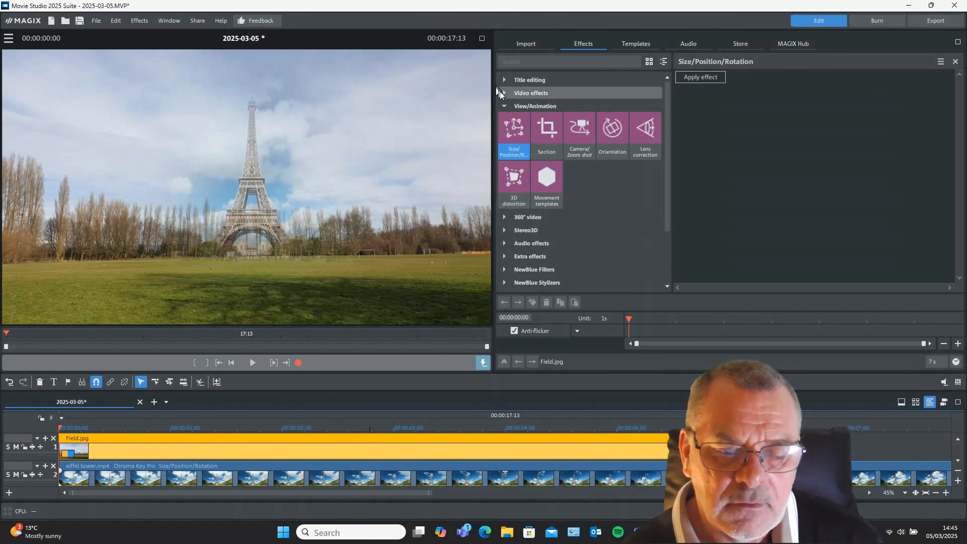
{"action": "left_click", "coordinate": [501, 95]}
{"action": "scroll", "coordinate": [599, 241], "scroll_direction": "down", "scroll_amount": 1}
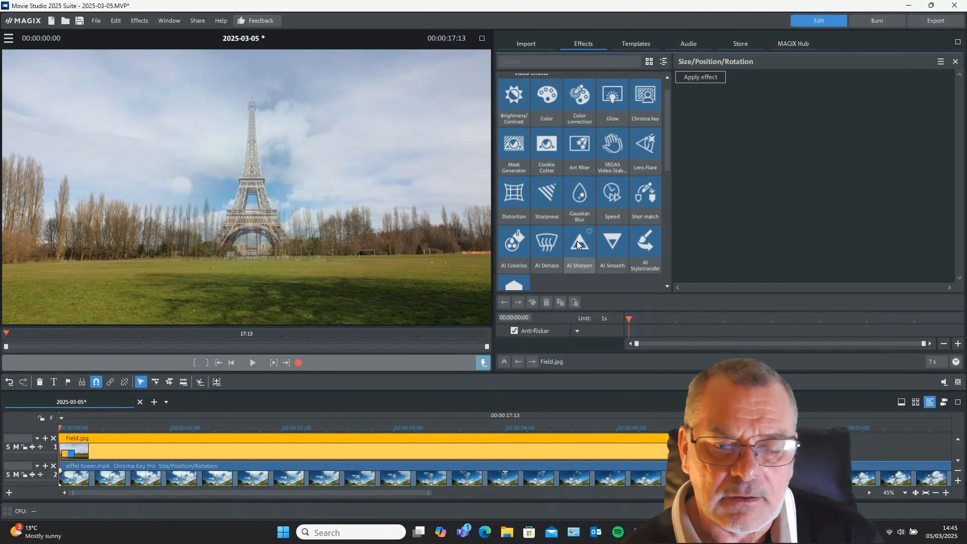
{"action": "left_click", "coordinate": [577, 243]}
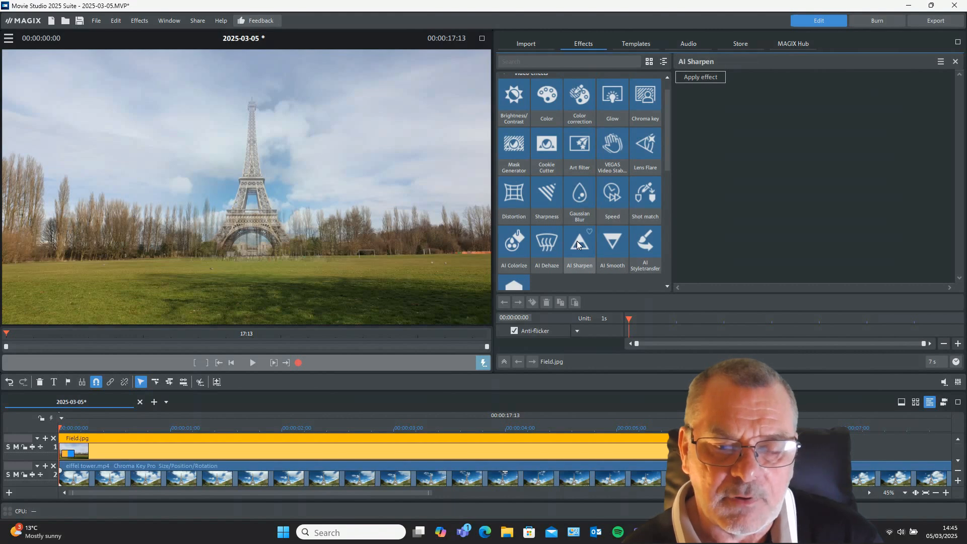
{"action": "left_click", "coordinate": [702, 77]}
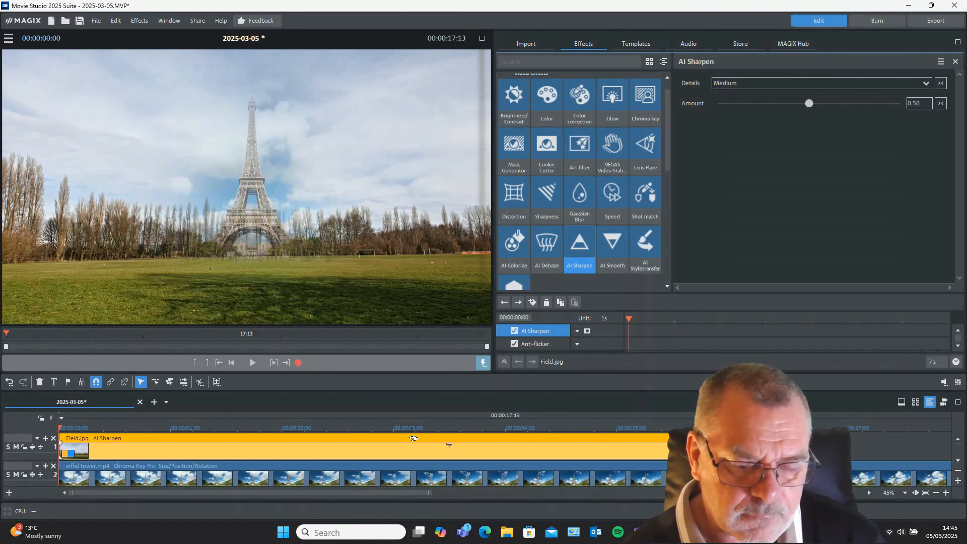
{"action": "left_click", "coordinate": [411, 466]}
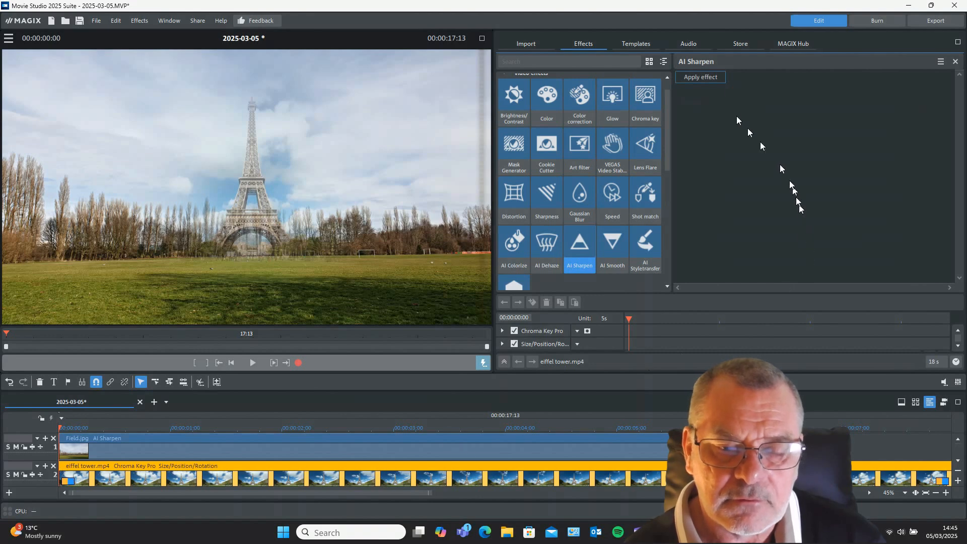
{"action": "left_click", "coordinate": [696, 78]}
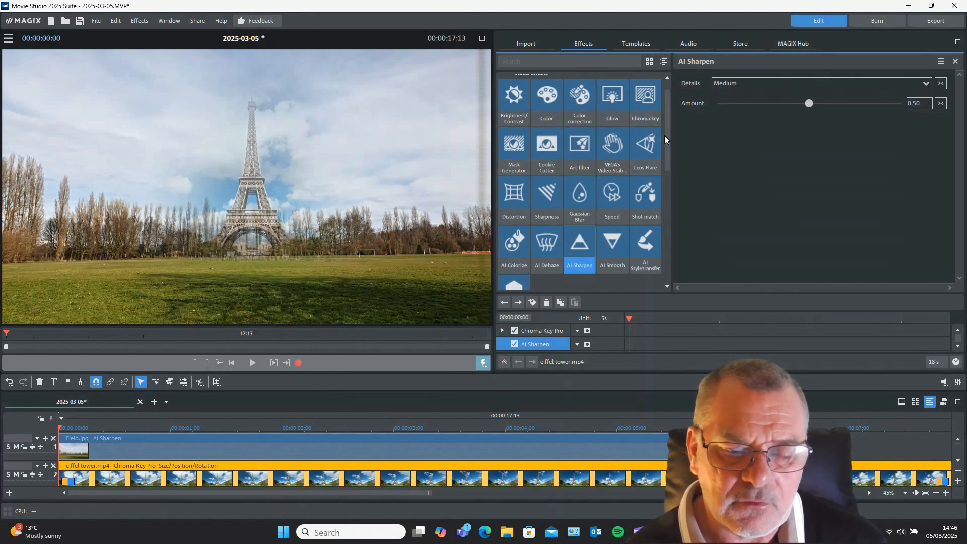
Review the Garbage Matte's Feather setting in the tower clip's Chroma Key Pro effect
{"action": "left_click_drag", "start_coordinate": [666, 134], "coordinate": [670, 211]}
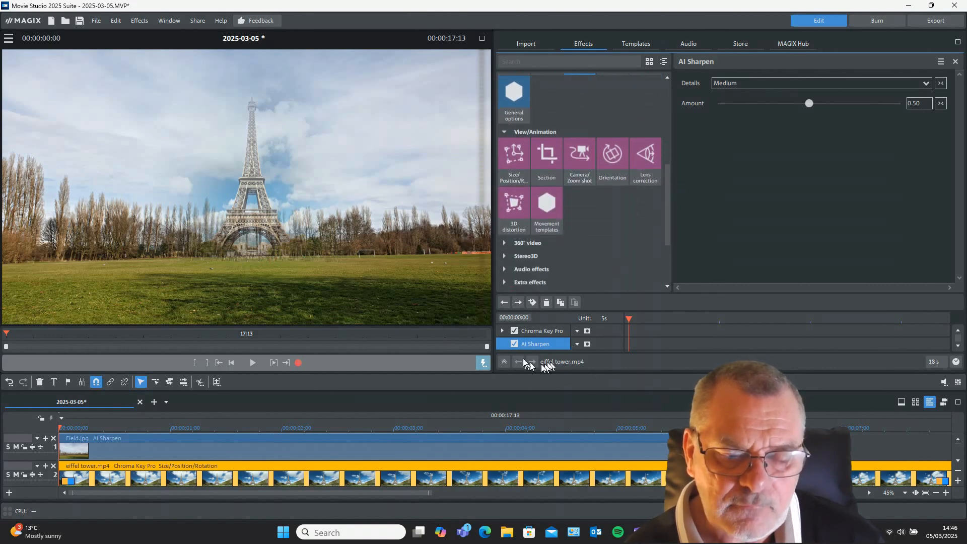
{"action": "left_click", "coordinate": [542, 331]}
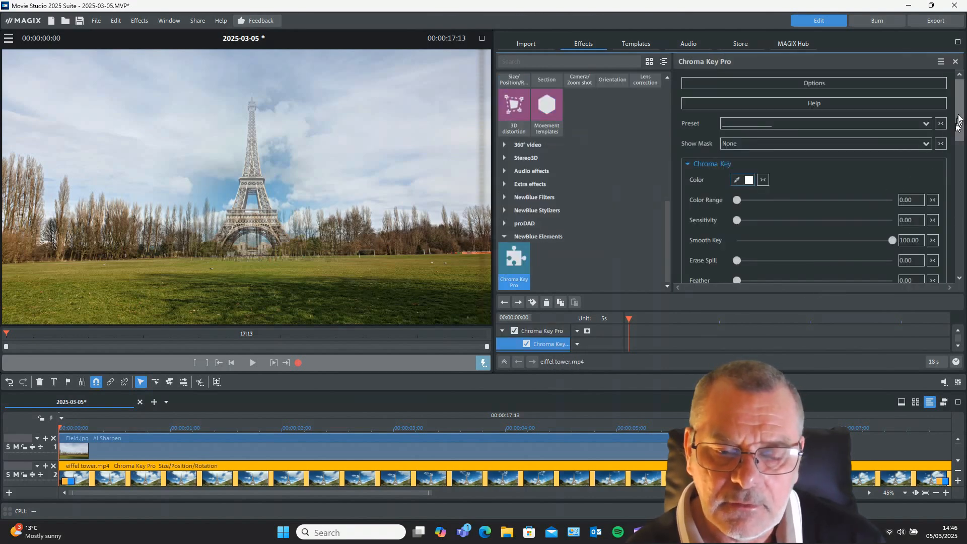
{"action": "left_click_drag", "start_coordinate": [960, 112], "coordinate": [960, 166]}
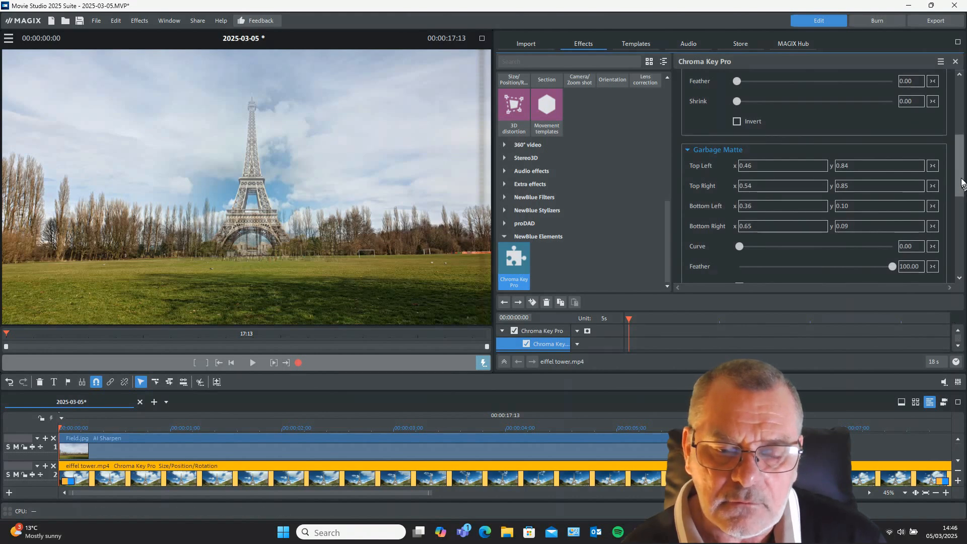
{"action": "left_click_drag", "start_coordinate": [961, 178], "coordinate": [956, 198]}
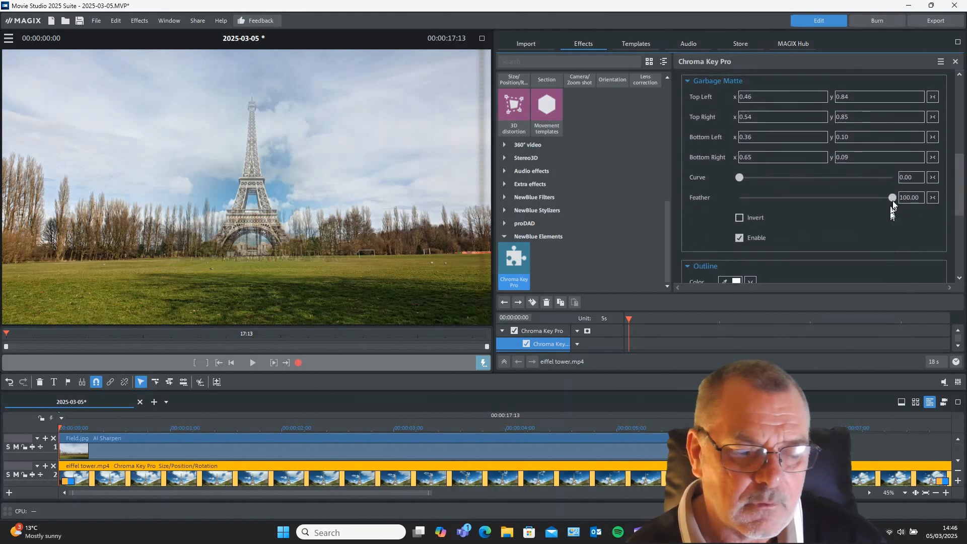
{"action": "left_click_drag", "start_coordinate": [892, 198], "coordinate": [943, 203]}
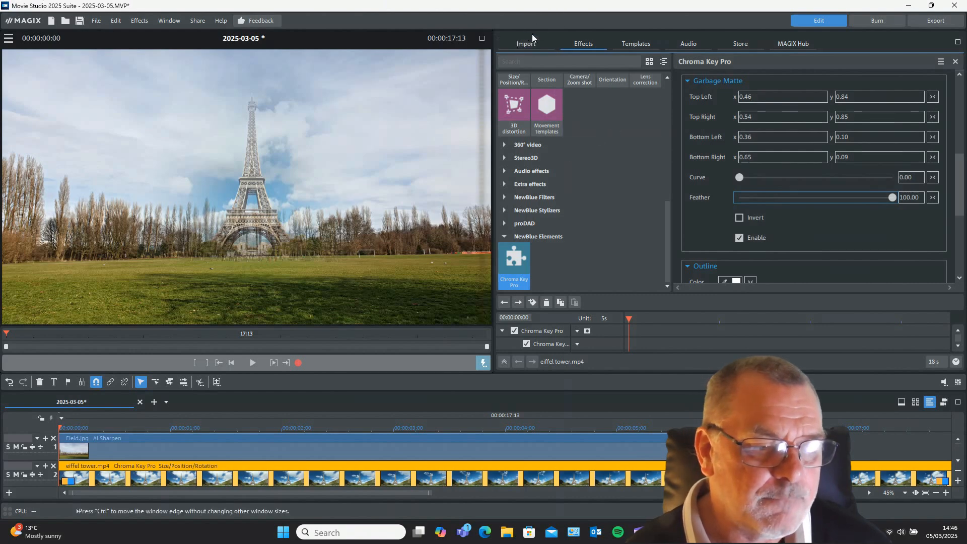
{"action": "left_click", "coordinate": [96, 21]}
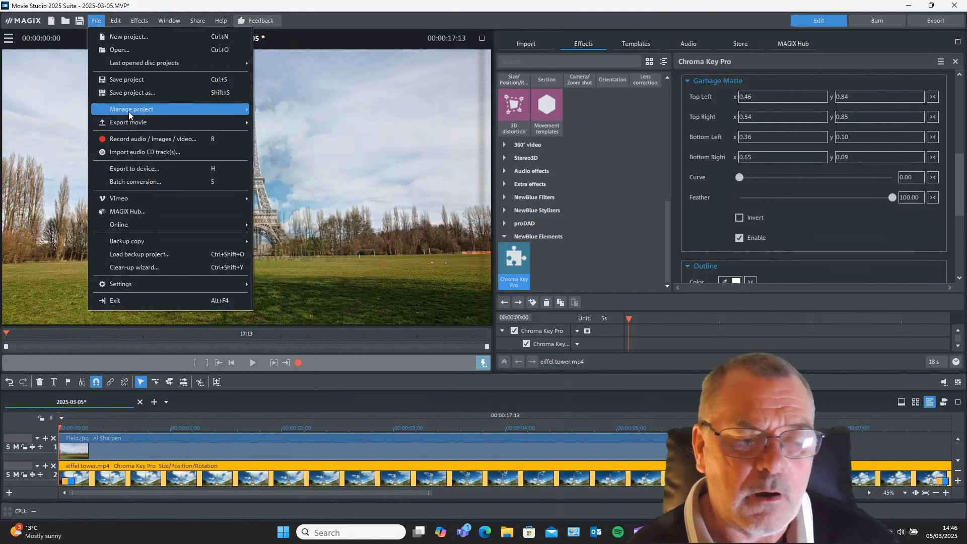
{"action": "mouse_move", "coordinate": [131, 109]}
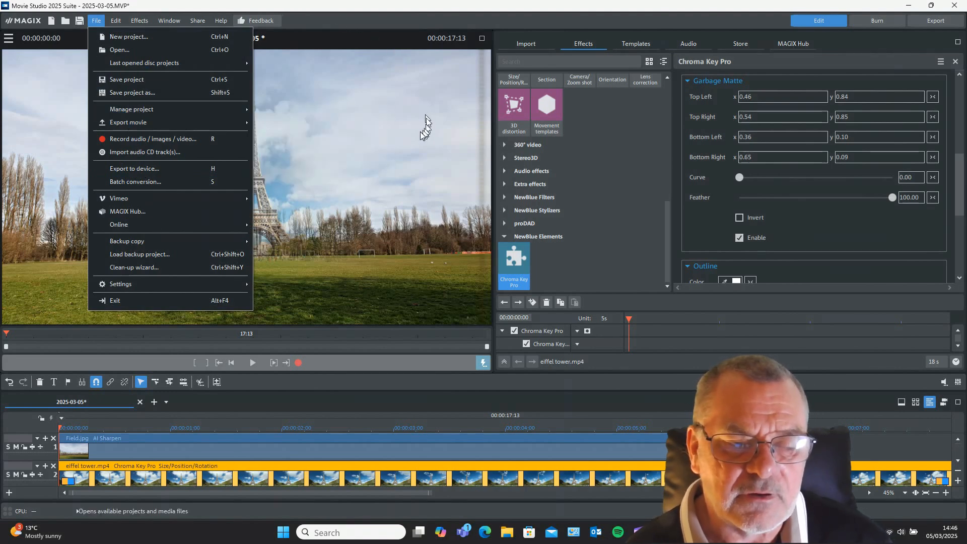
Play the composite from the start to check how the tower blends with the field
{"action": "left_click", "coordinate": [402, 8]}
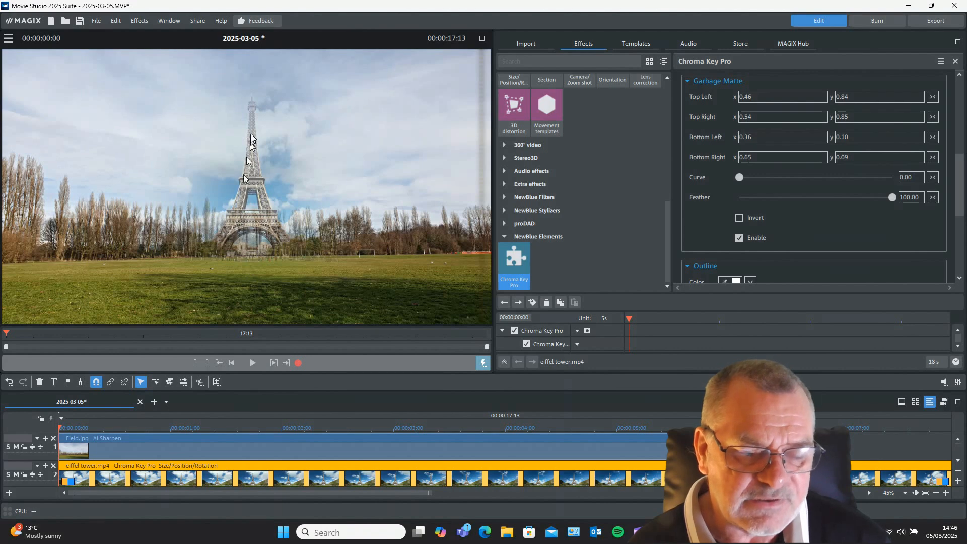
{"action": "left_click", "coordinate": [252, 364]}
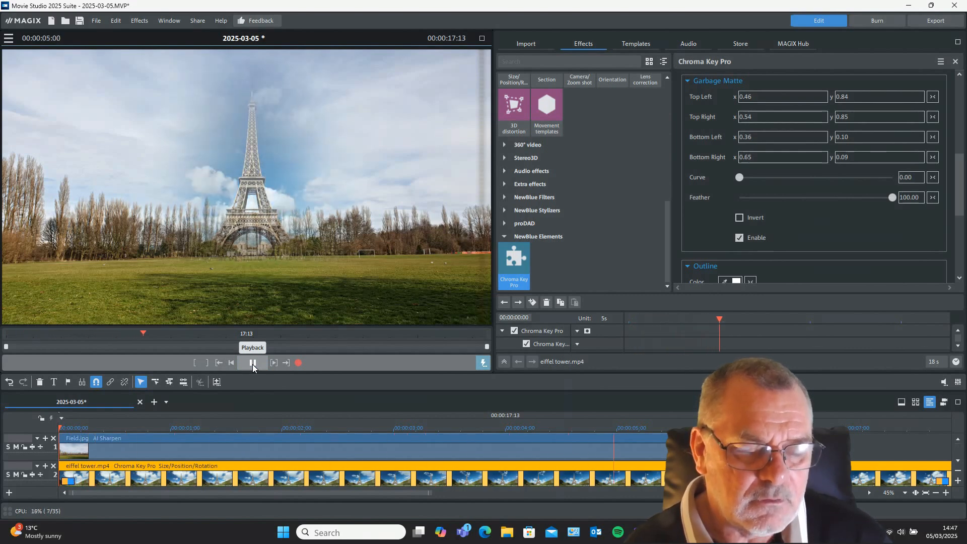
{"action": "key", "text": "space"}
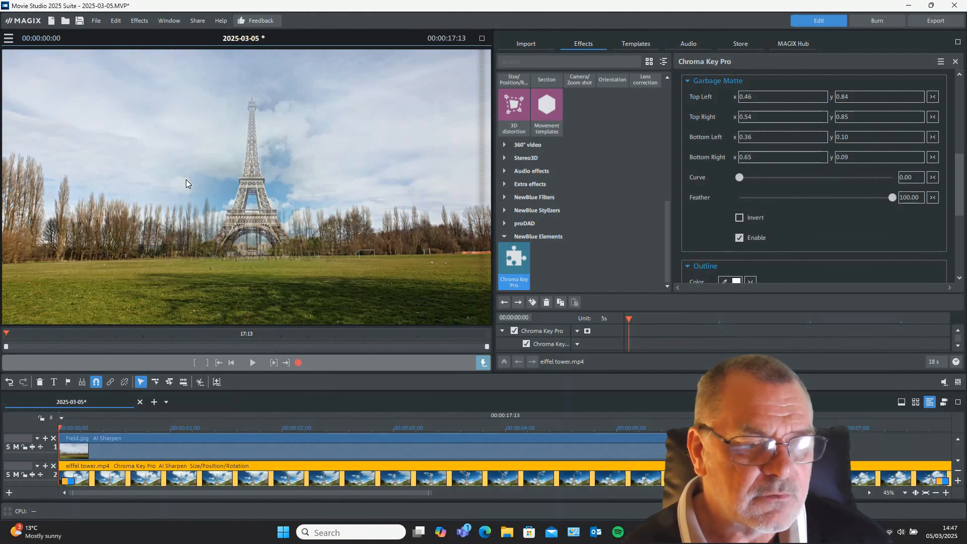
{"action": "left_click", "coordinate": [97, 21]}
{"action": "mouse_move", "coordinate": [176, 130]}
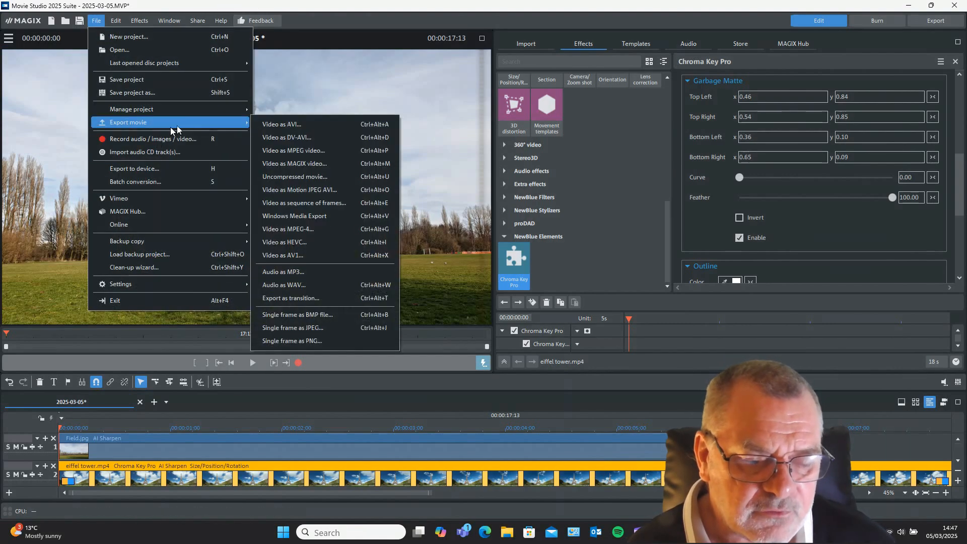
{"action": "left_click", "coordinate": [312, 341]}
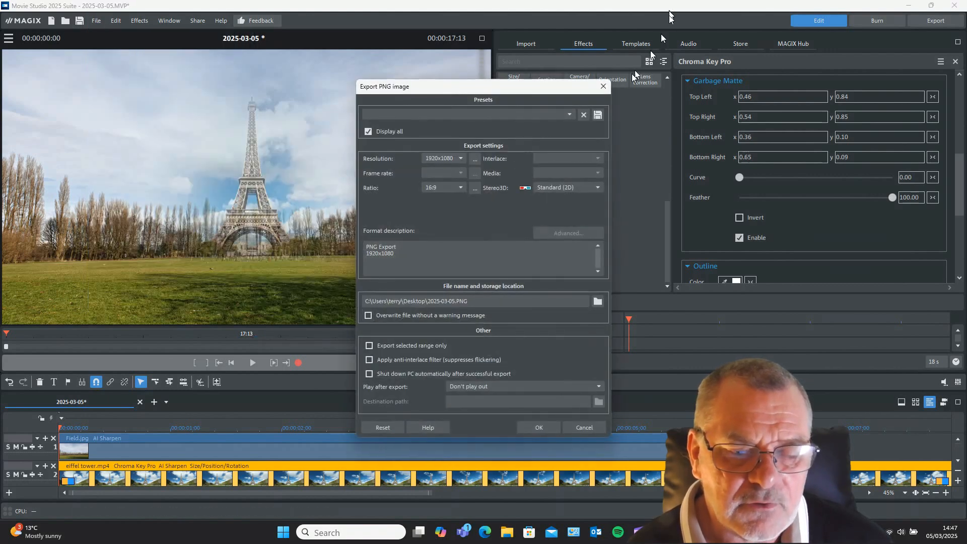
{"action": "left_click", "coordinate": [604, 87]}
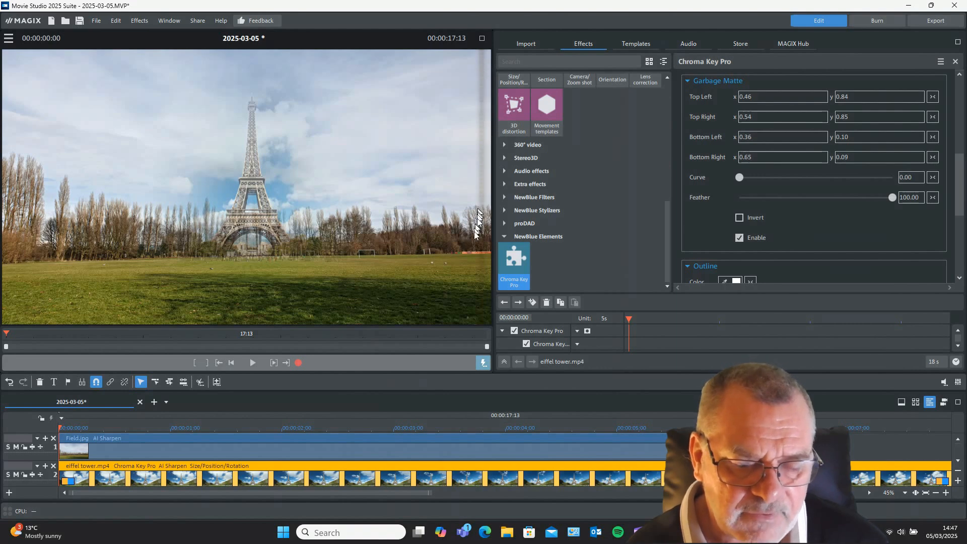
Apply Size/Position/Rotation to the Field.jpg clip and enlarge it to about 2078 × 1169 px
{"action": "left_click", "coordinate": [468, 434]}
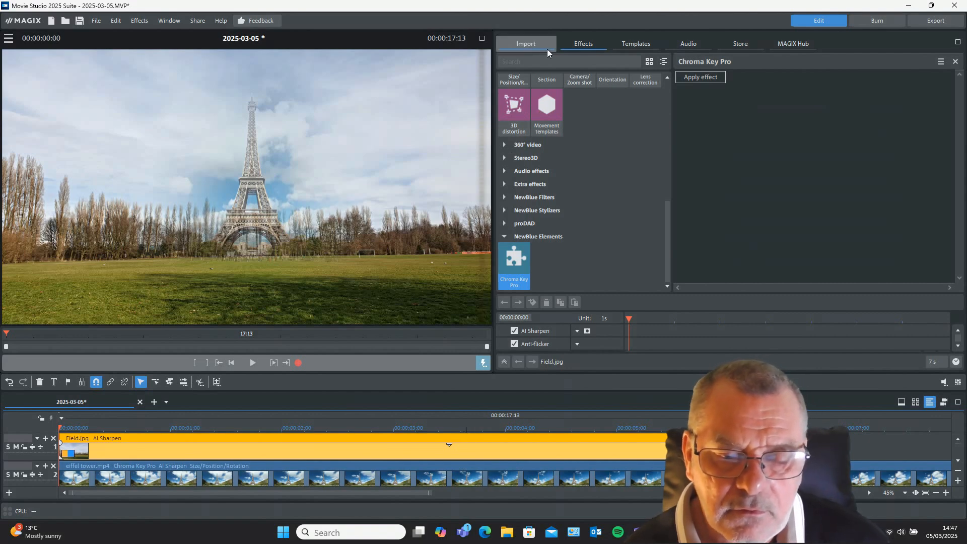
{"action": "left_click_drag", "start_coordinate": [667, 236], "coordinate": [654, 191]}
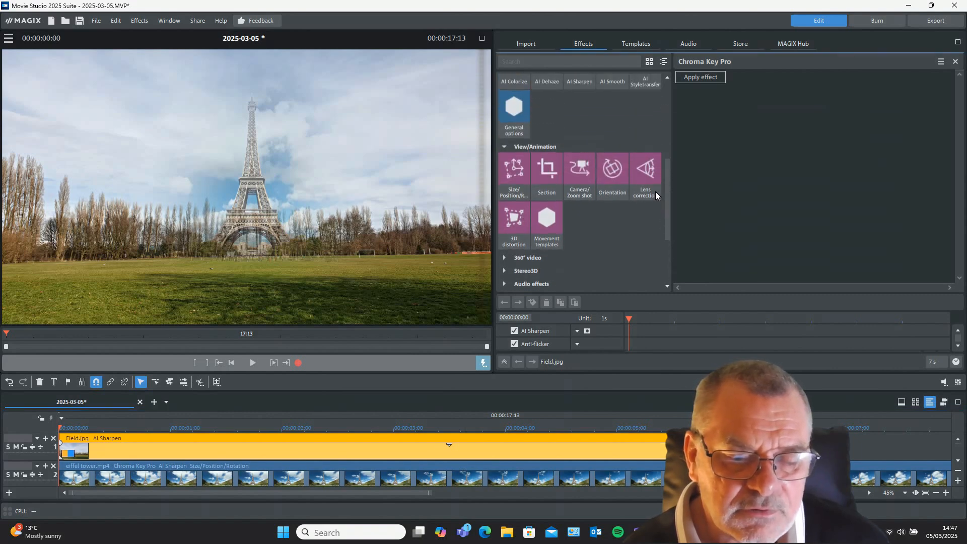
{"action": "left_click", "coordinate": [516, 173]}
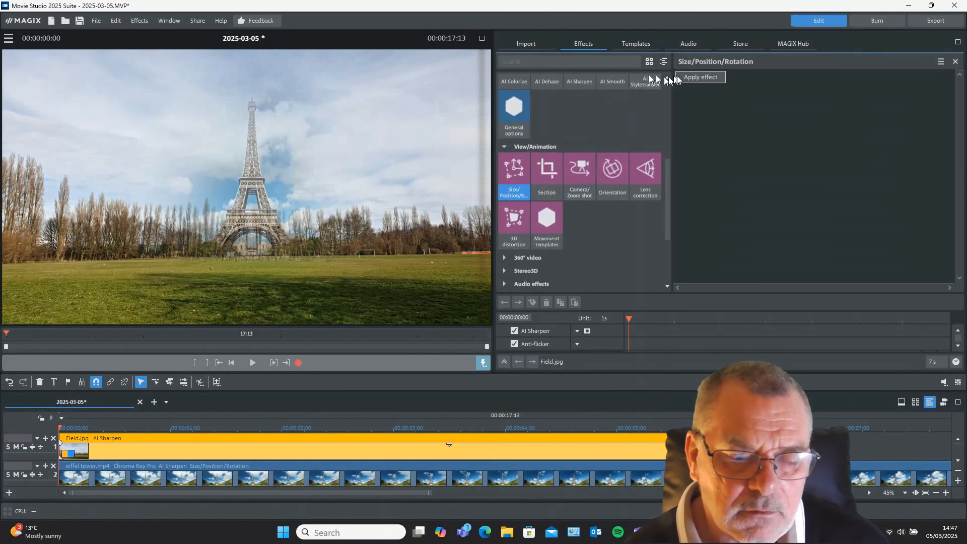
{"action": "left_click", "coordinate": [700, 77]}
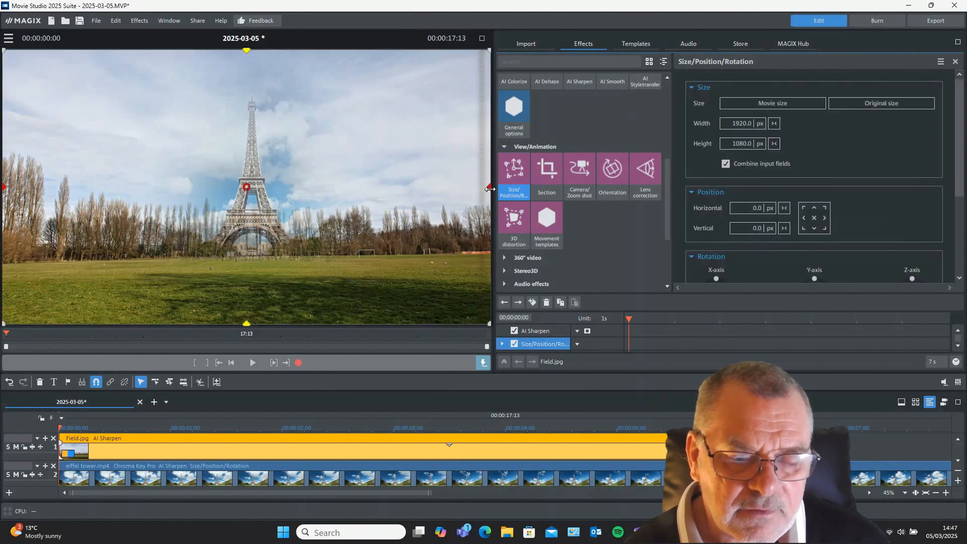
{"action": "left_click_drag", "start_coordinate": [488, 185], "coordinate": [511, 188]}
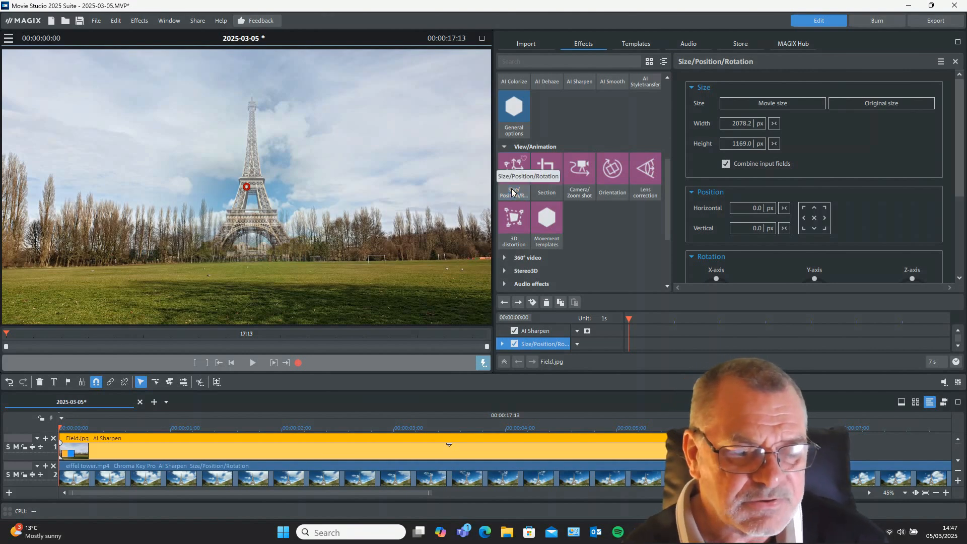
{"action": "left_click", "coordinate": [512, 191]}
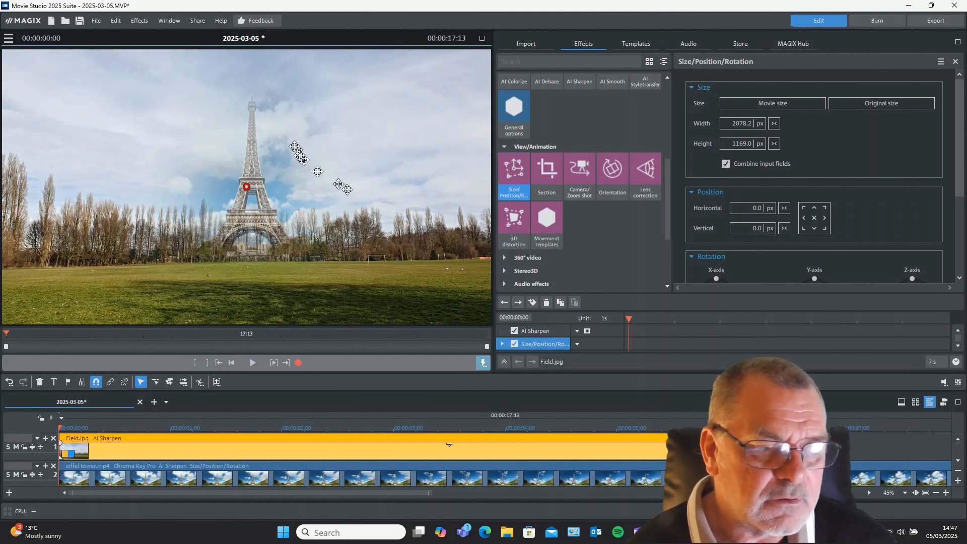
Export the current frame as a 1920x1080 PNG image named dem0 on the desktop
{"action": "left_click", "coordinate": [96, 22]}
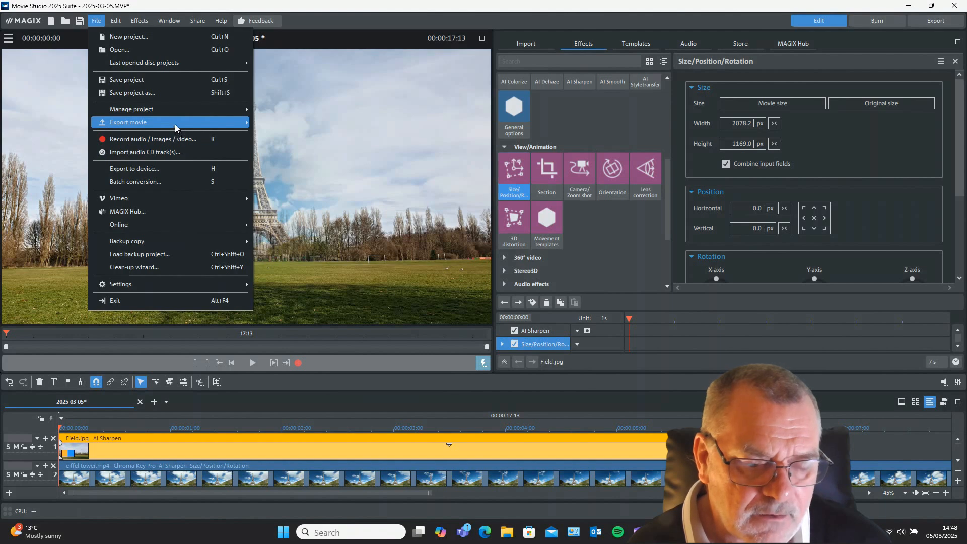
{"action": "mouse_move", "coordinate": [175, 129]}
{"action": "left_click", "coordinate": [323, 339]}
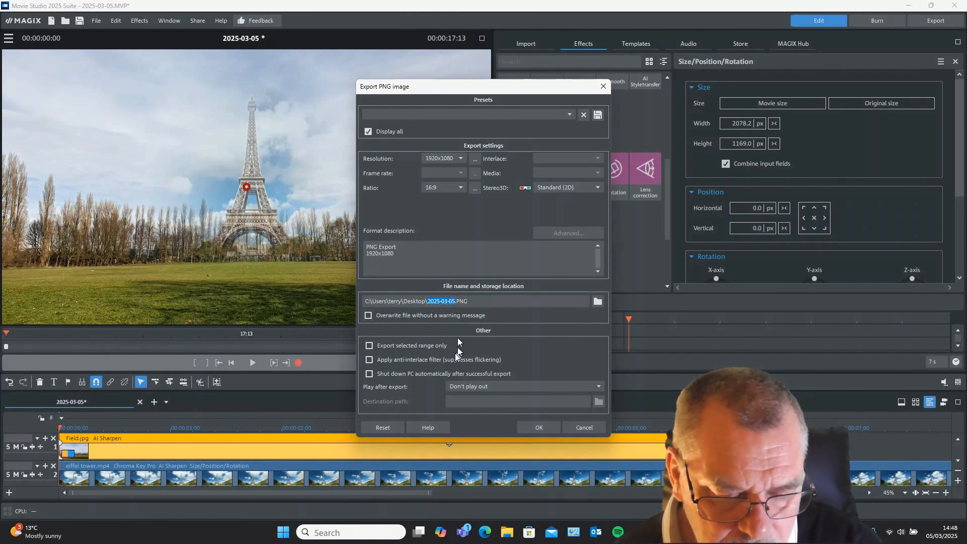
{"action": "type", "text": "dem"}
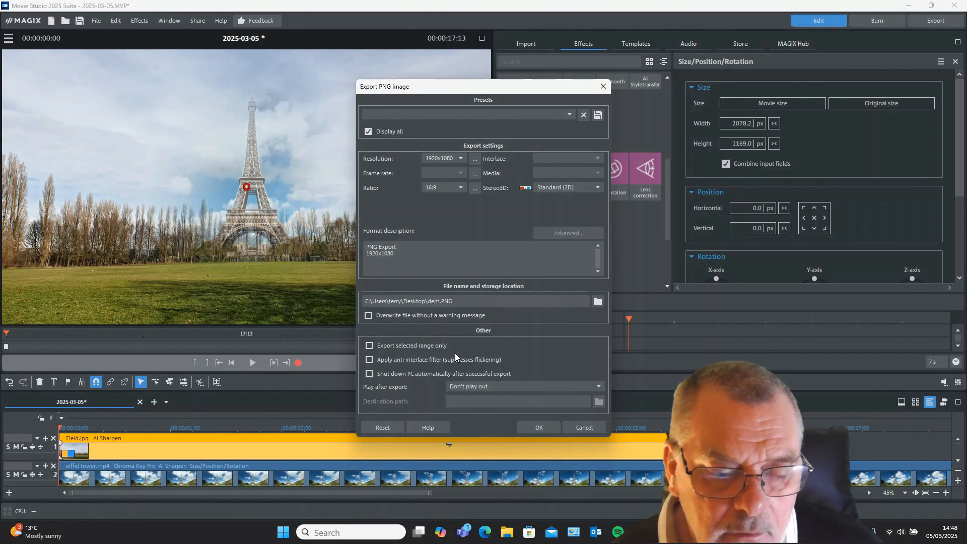
{"action": "type", "text": "0"}
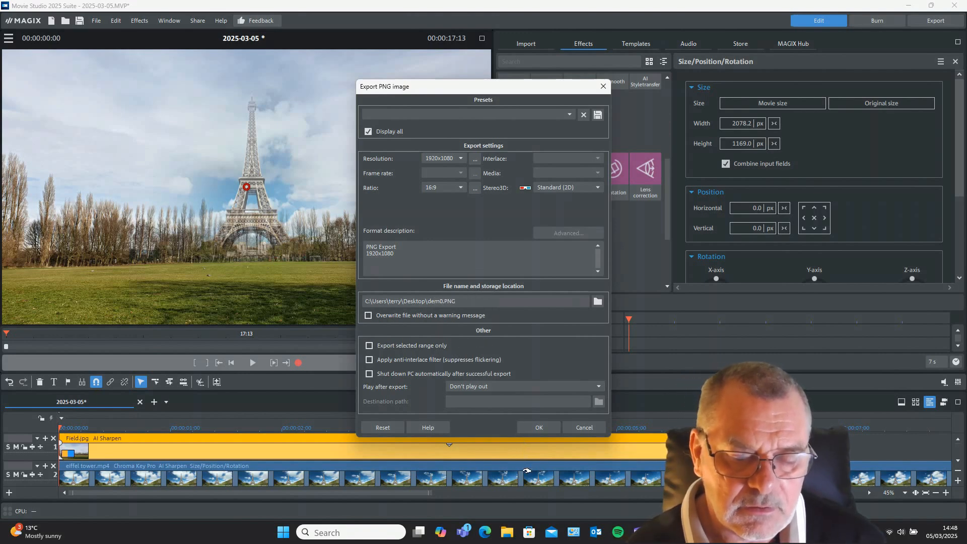
{"action": "left_click", "coordinate": [538, 427]}
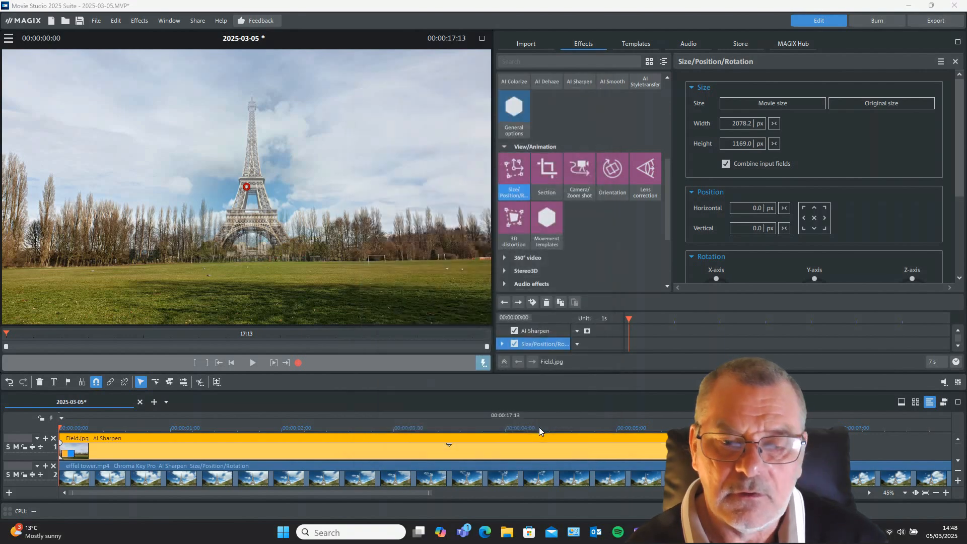
Switch to the desktop, open the demo image and examine the tower's edges and base against the sky, trees and grass
{"action": "left_click", "coordinate": [908, 4]}
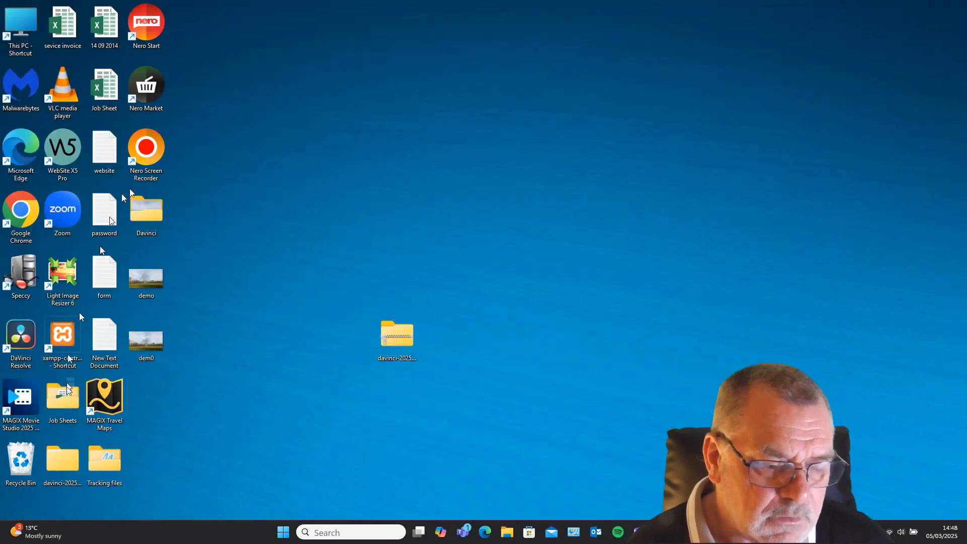
{"action": "left_click", "coordinate": [146, 340]}
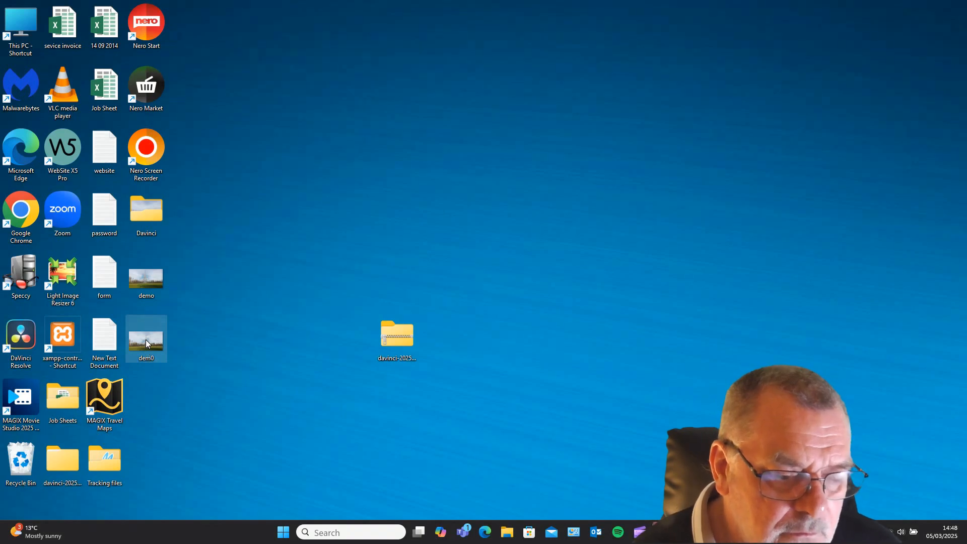
{"action": "double_click", "coordinate": [144, 276]}
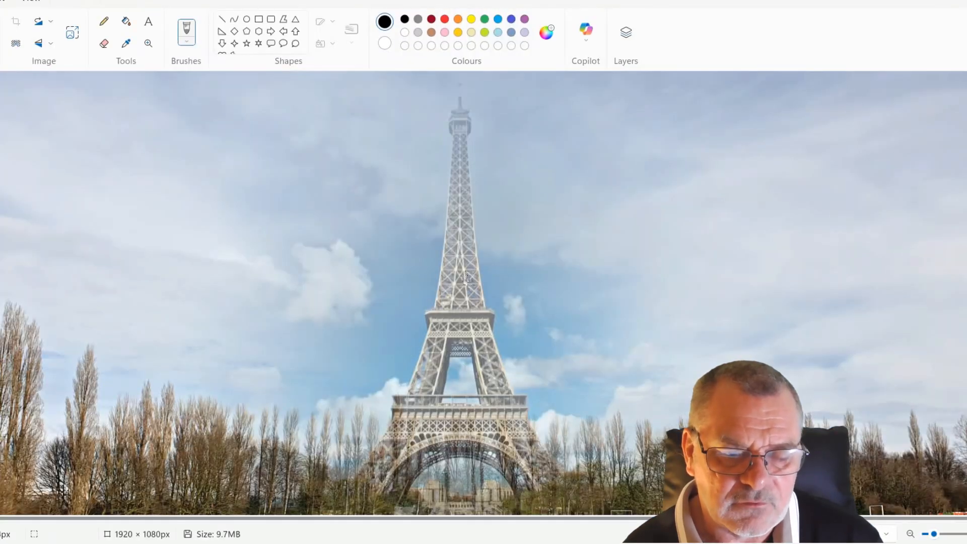
{"action": "scroll", "coordinate": [470, 287], "scroll_direction": "down", "scroll_amount": 3}
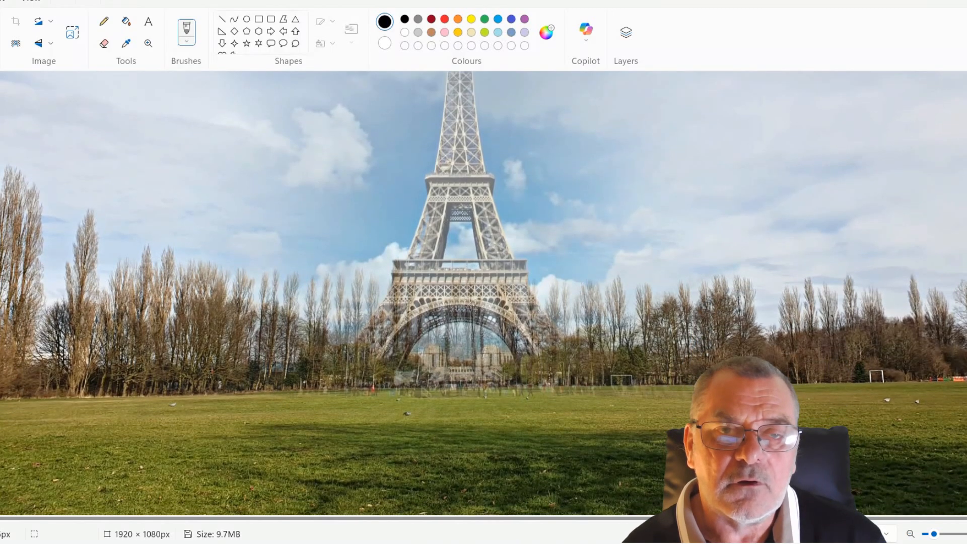
{"action": "scroll", "coordinate": [468, 302], "scroll_direction": "up", "scroll_amount": 3}
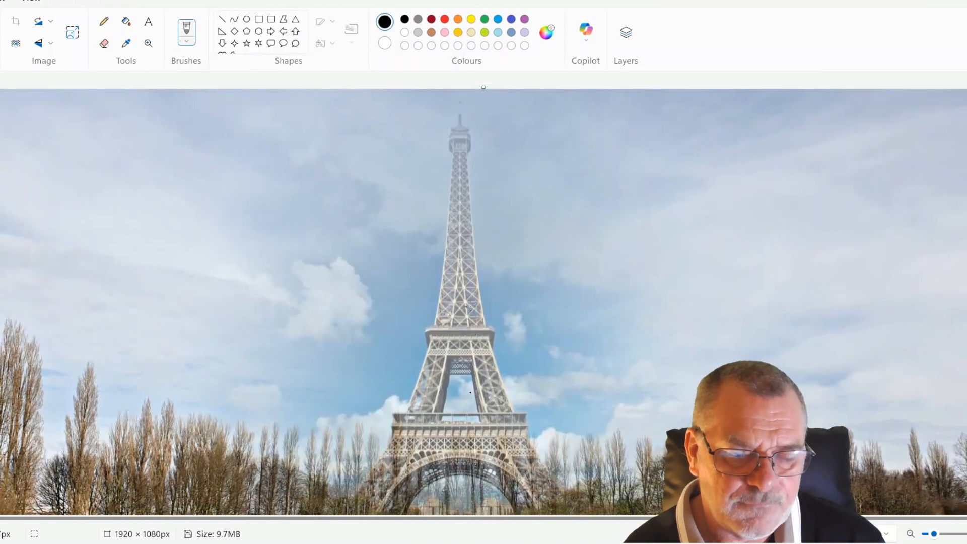
{"action": "scroll", "coordinate": [470, 307], "scroll_direction": "down", "scroll_amount": 2}
{"action": "scroll", "coordinate": [470, 308], "scroll_direction": "up", "scroll_amount": 2}
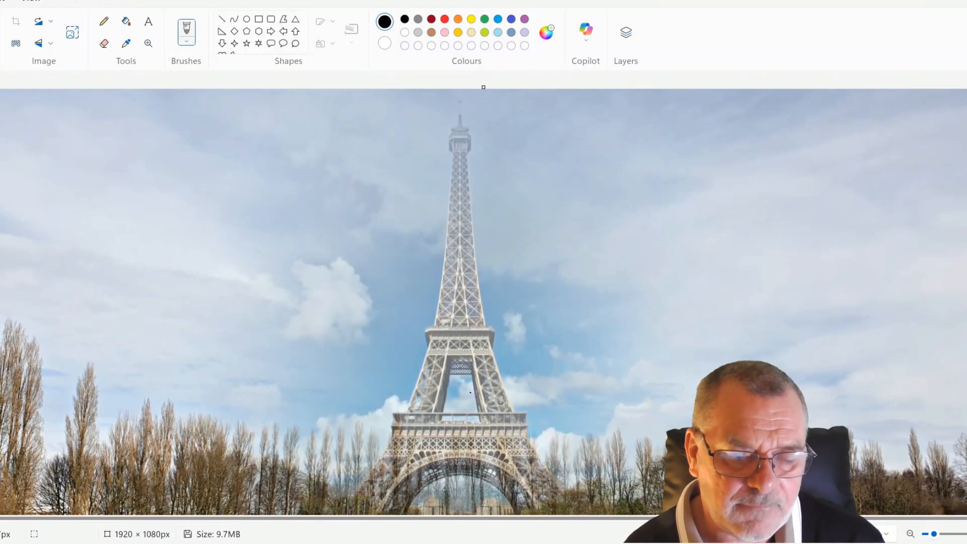
{"action": "scroll", "coordinate": [470, 308], "scroll_direction": "down", "scroll_amount": 2}
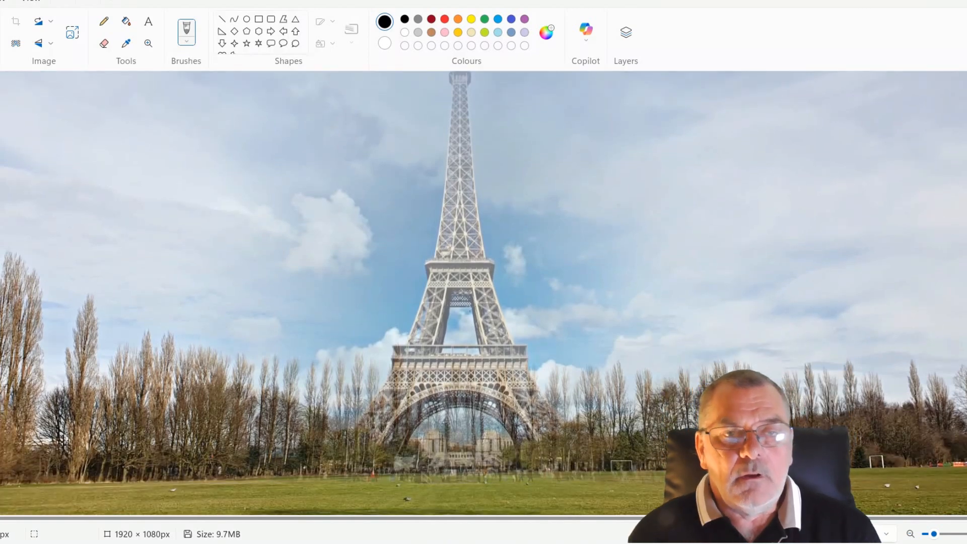